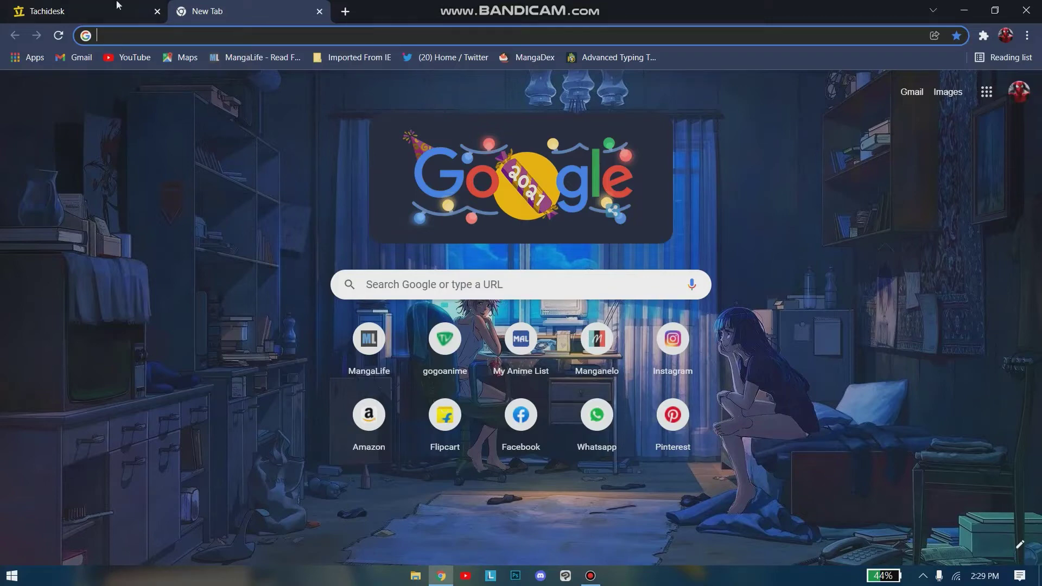
Bring up the Tachidesk library showing eight manga with their unread and downloaded chapter counts
left_click(81, 5)
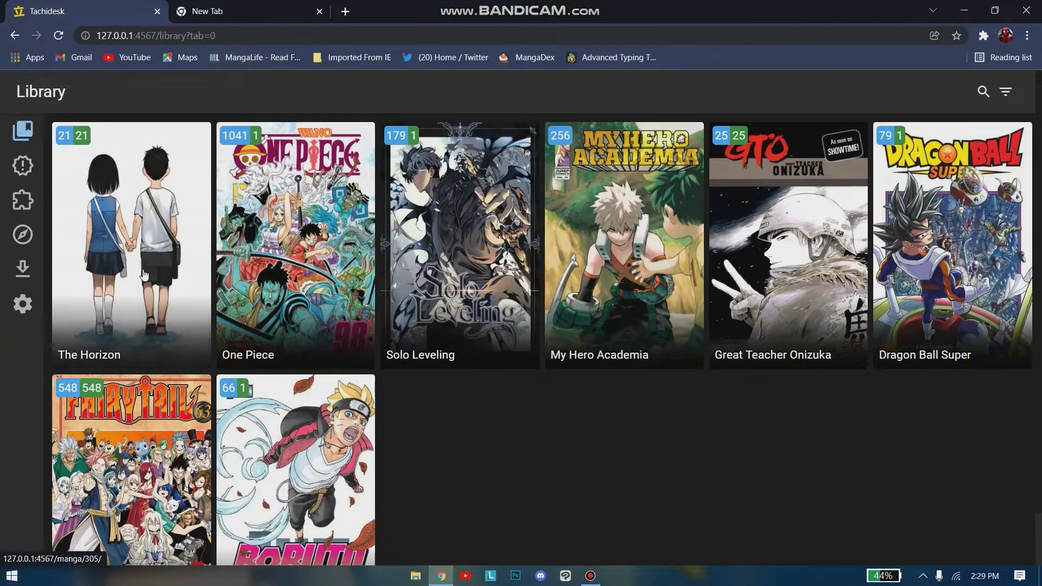
left_click(28, 174)
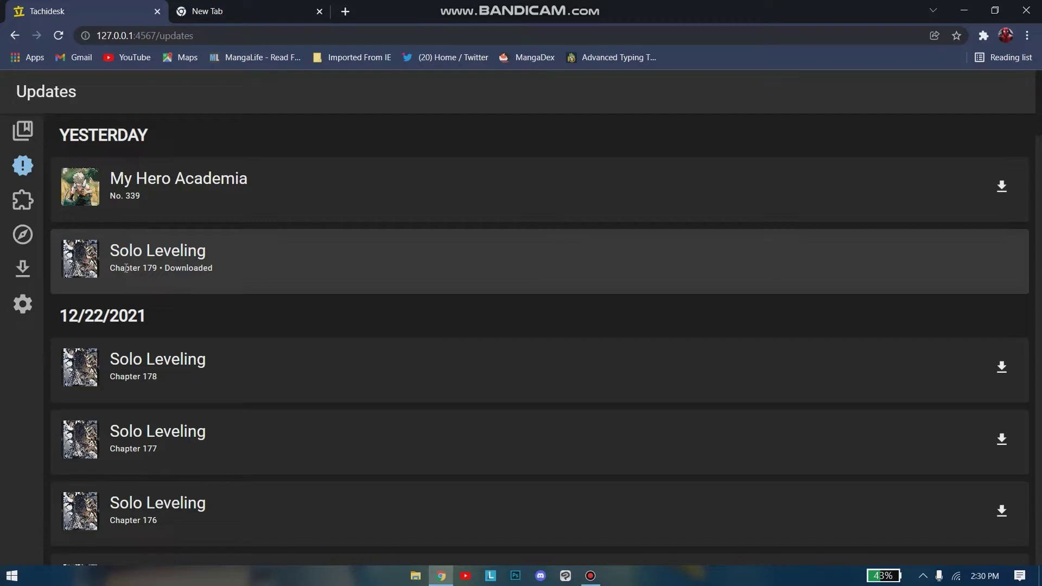
scroll(438, 183, "down", 1)
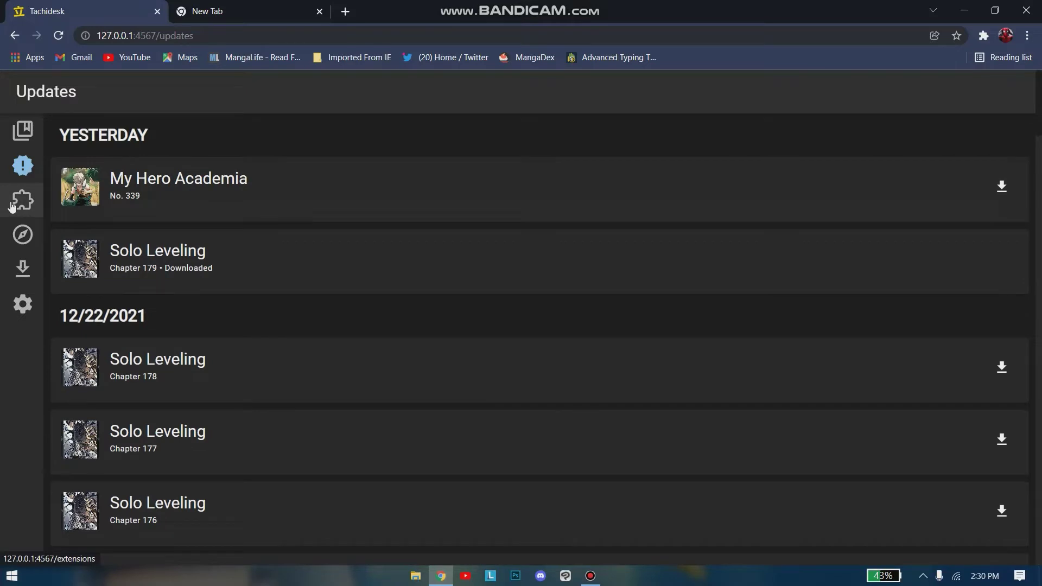
On the Extensions page, find the pending updates and update the MadaraDex extension
left_click(22, 210)
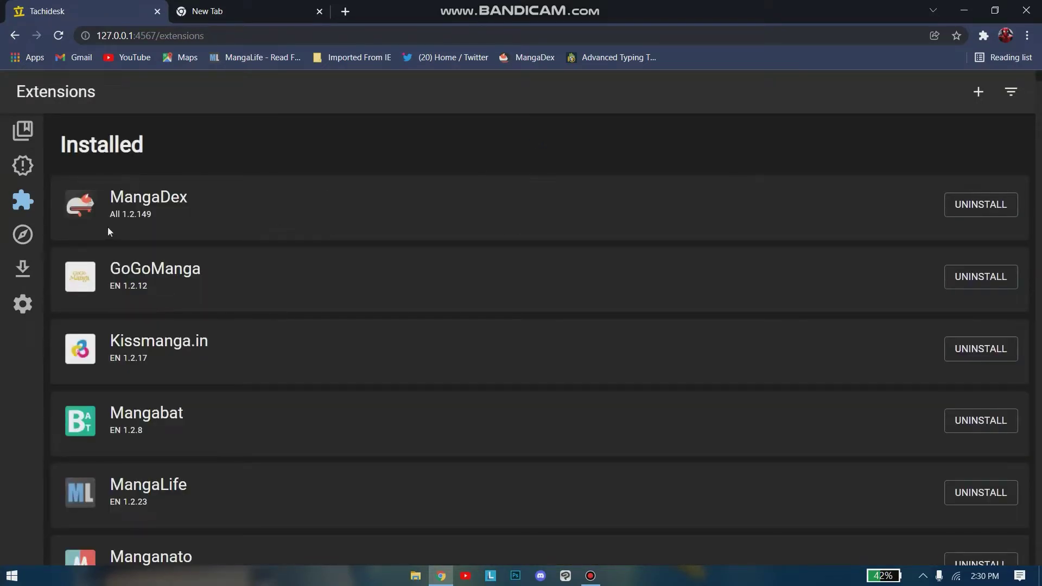
scroll(108, 232, "down", 2)
scroll(109, 232, "up", 2)
scroll(108, 232, "down", 10)
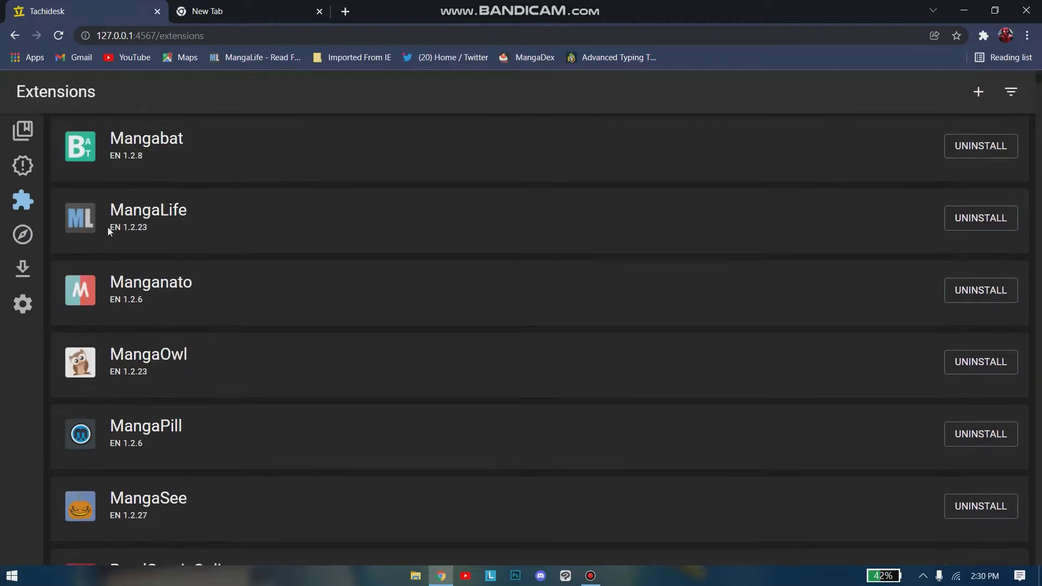
scroll(108, 227, "down", 6)
scroll(226, 221, "up", 1)
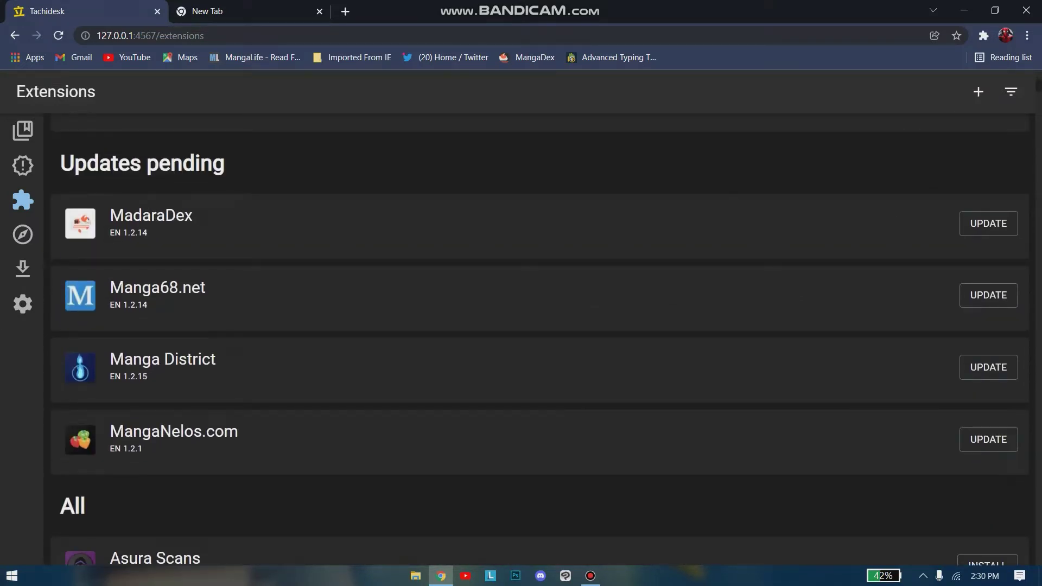
left_click(997, 229)
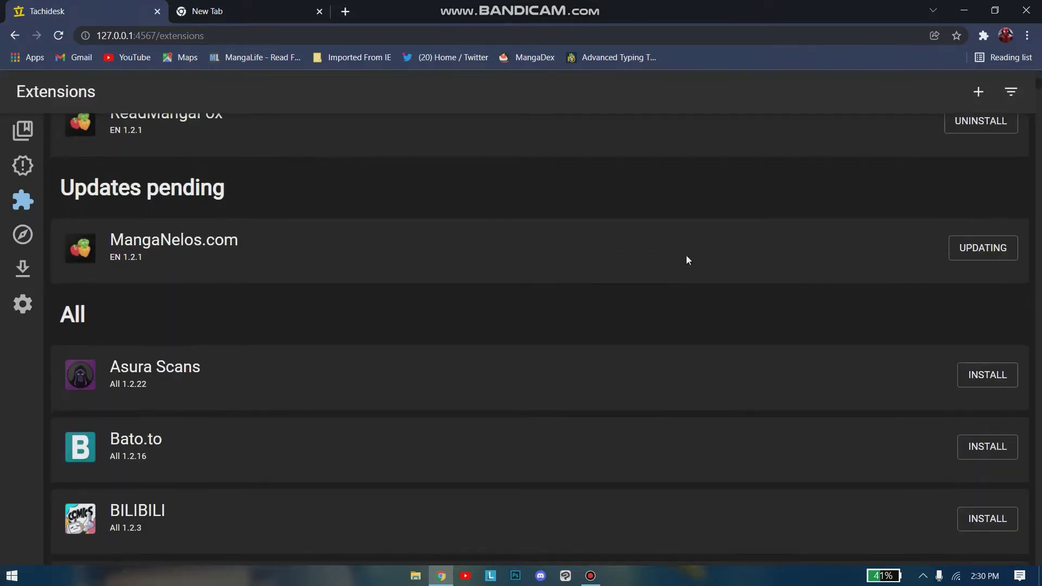
scroll(686, 259, "down", 10)
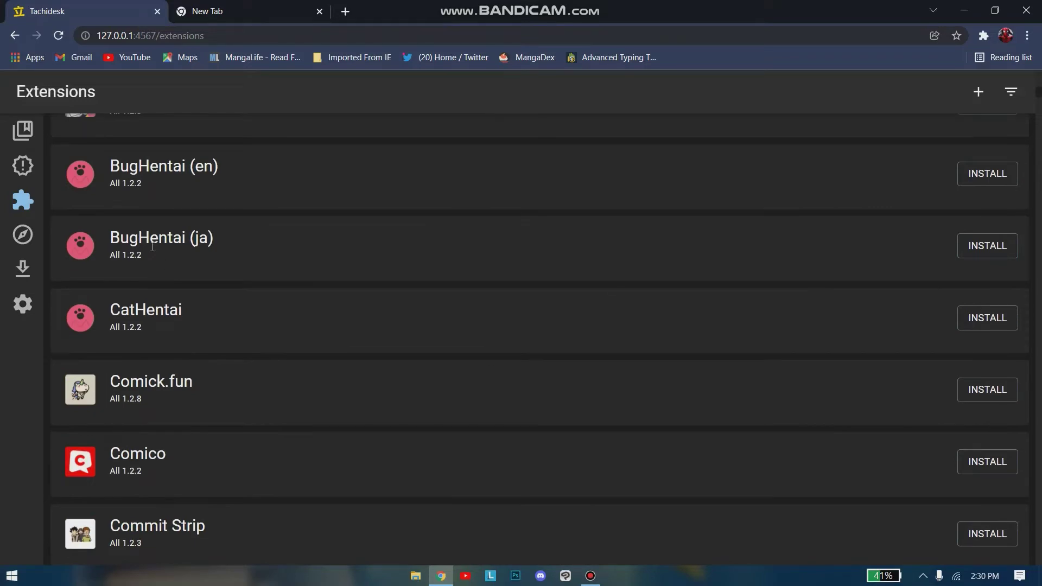
scroll(151, 251, "up", 6)
scroll(151, 251, "up", 2)
scroll(152, 250, "down", 13)
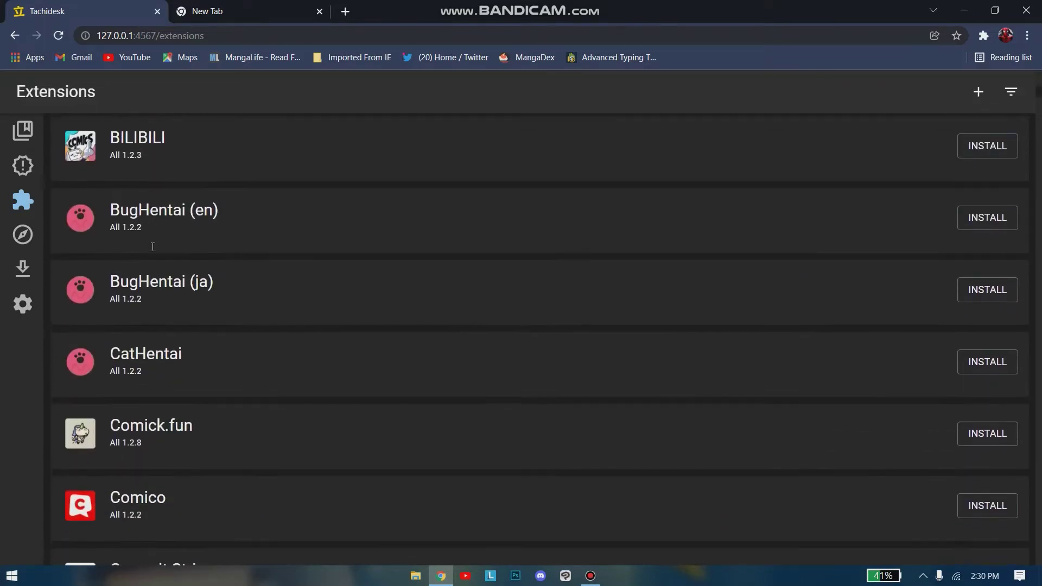
scroll(152, 249, "down", 20)
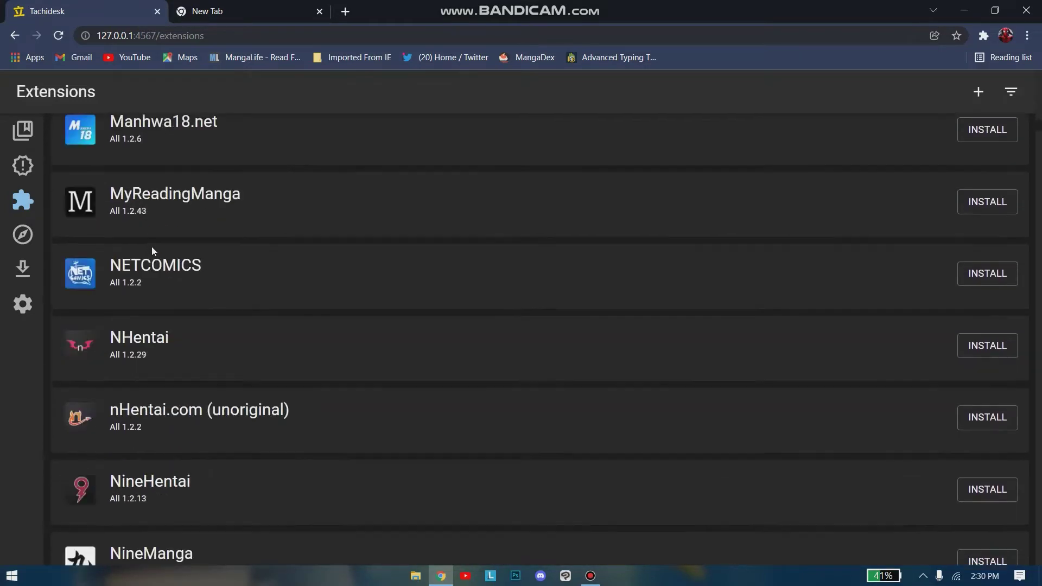
scroll(151, 247, "down", 20)
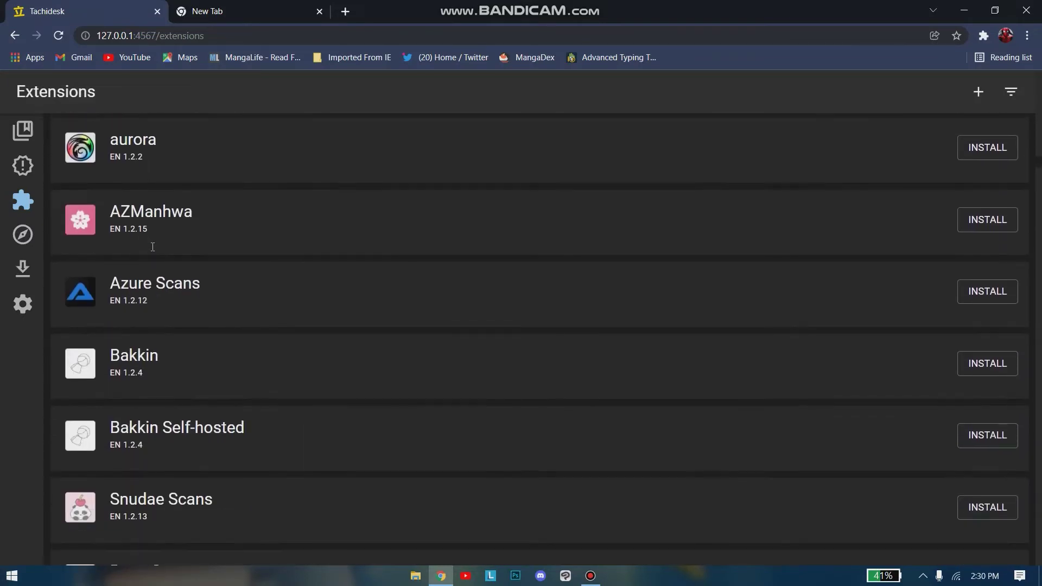
scroll(153, 248, "down", 20)
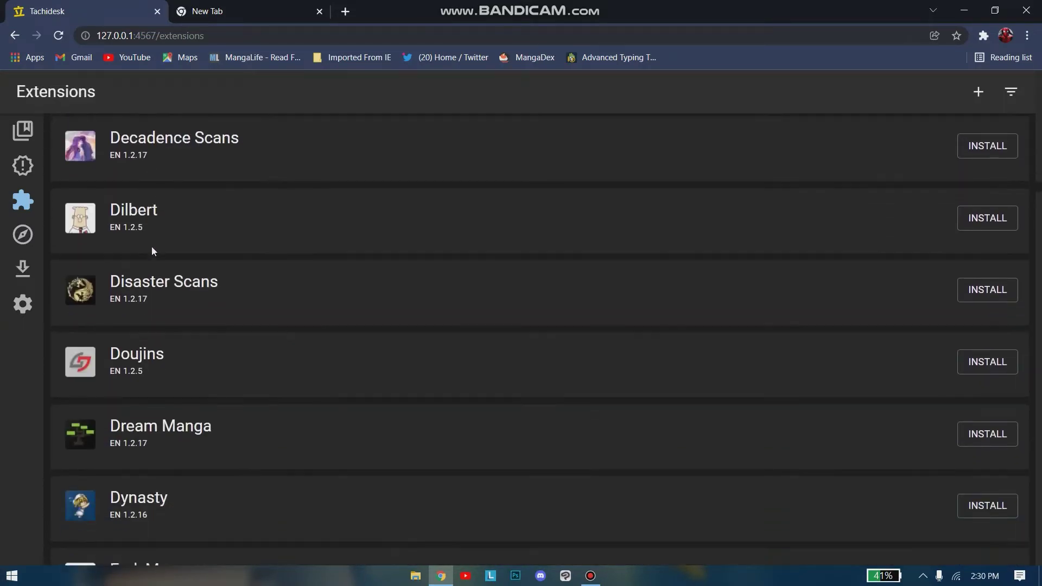
scroll(151, 250, "down", 20)
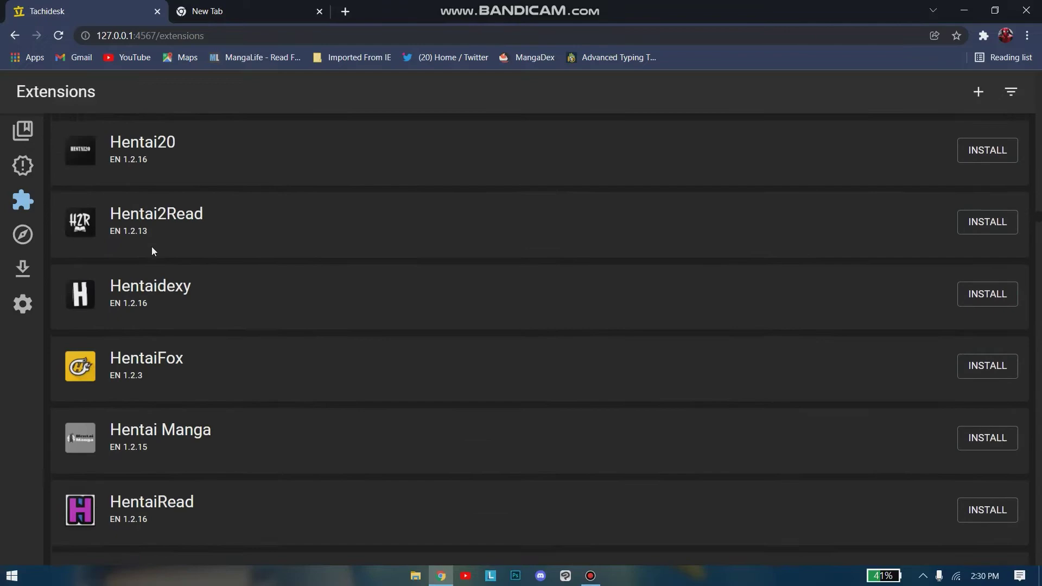
scroll(152, 251, "down", 20)
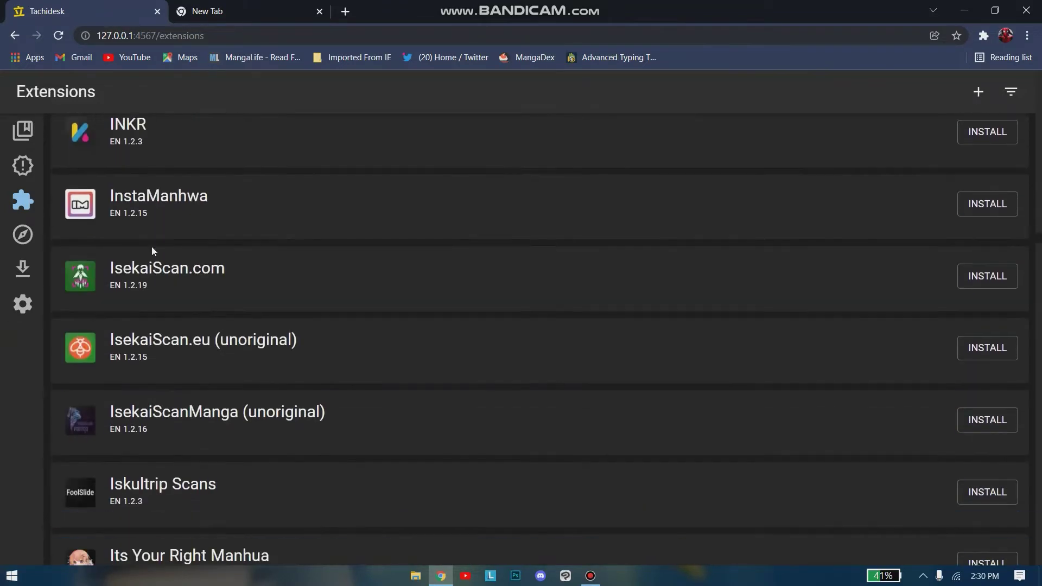
scroll(151, 250, "down", 20)
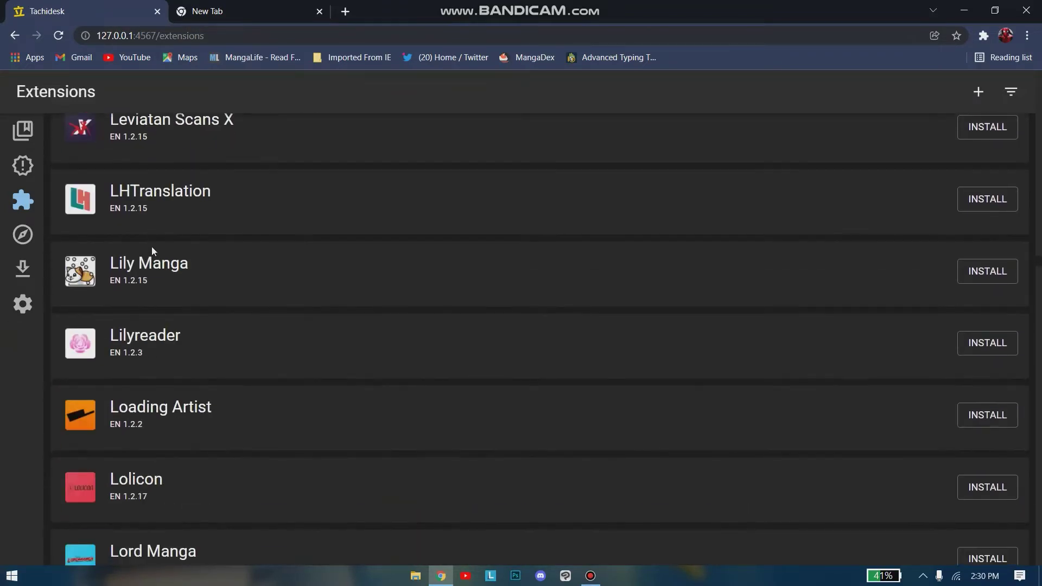
scroll(152, 250, "down", 20)
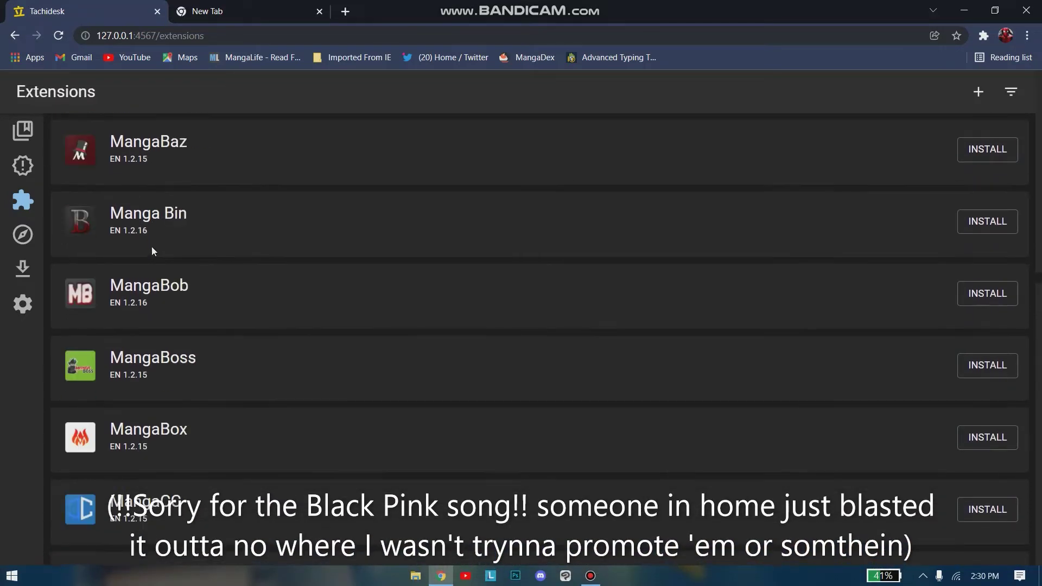
scroll(152, 246, "down", 20)
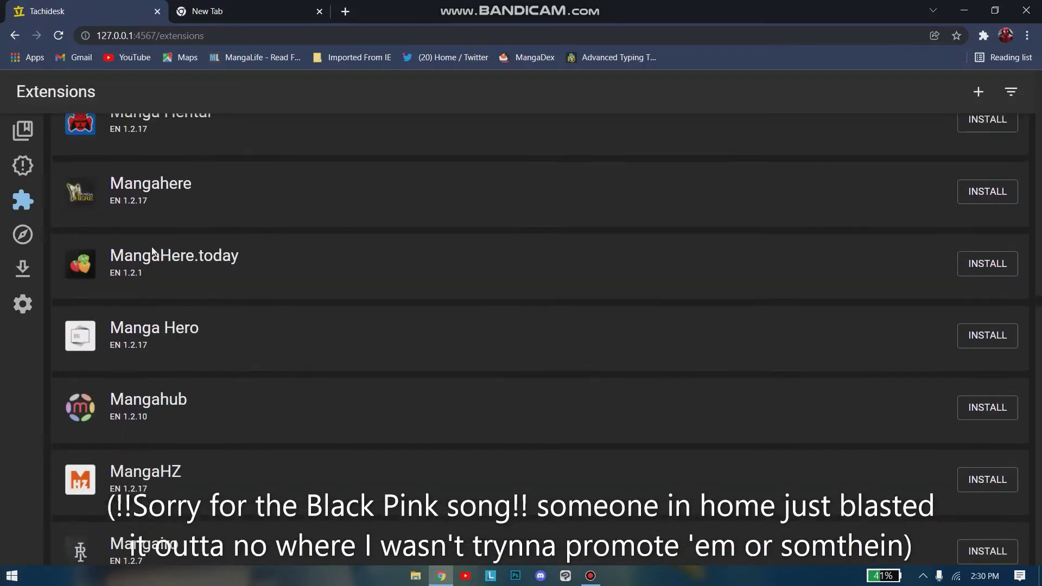
scroll(152, 250, "down", 20)
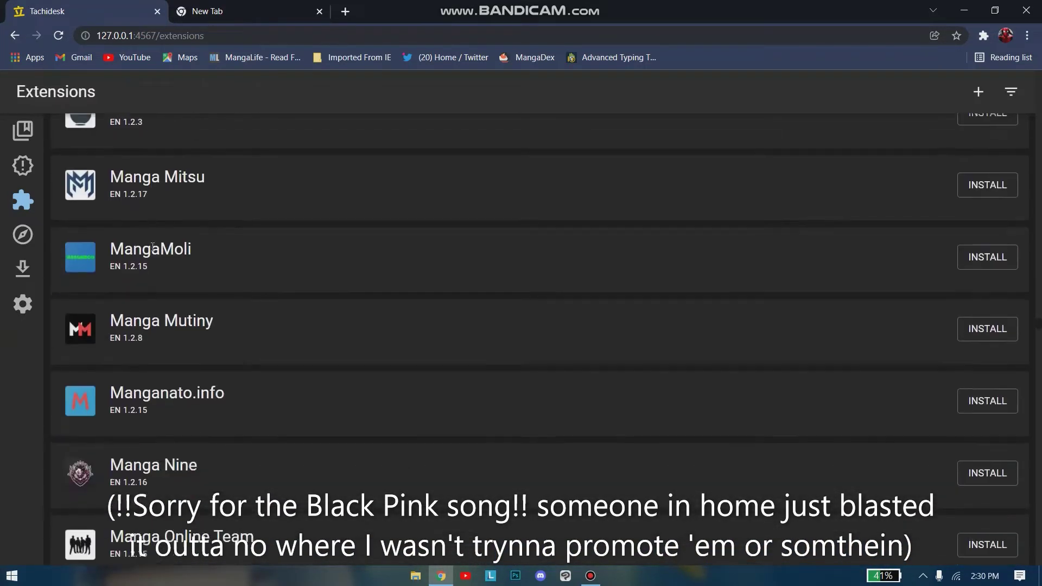
scroll(152, 250, "up", 20)
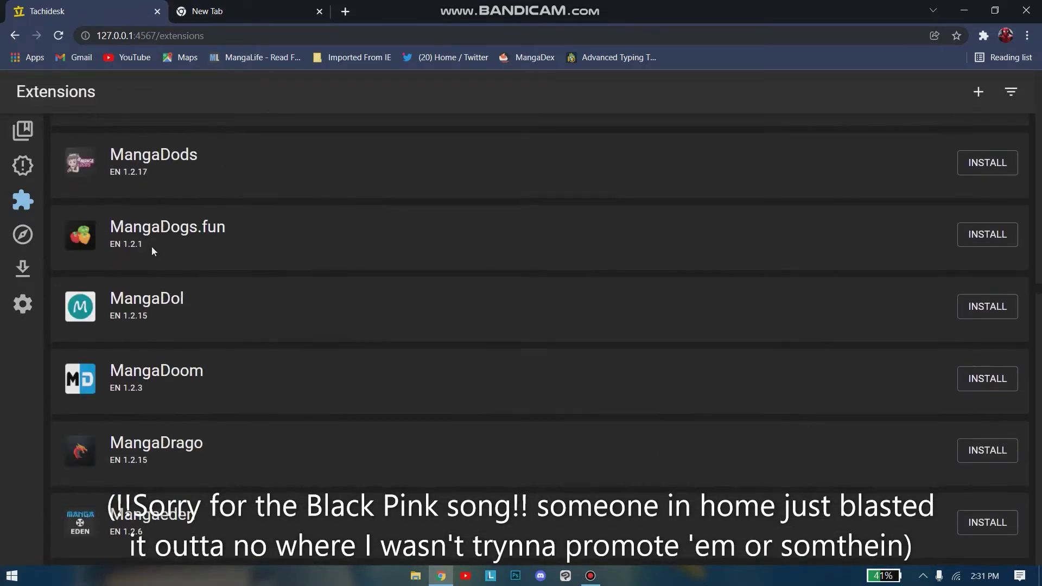
scroll(152, 250, "up", 20)
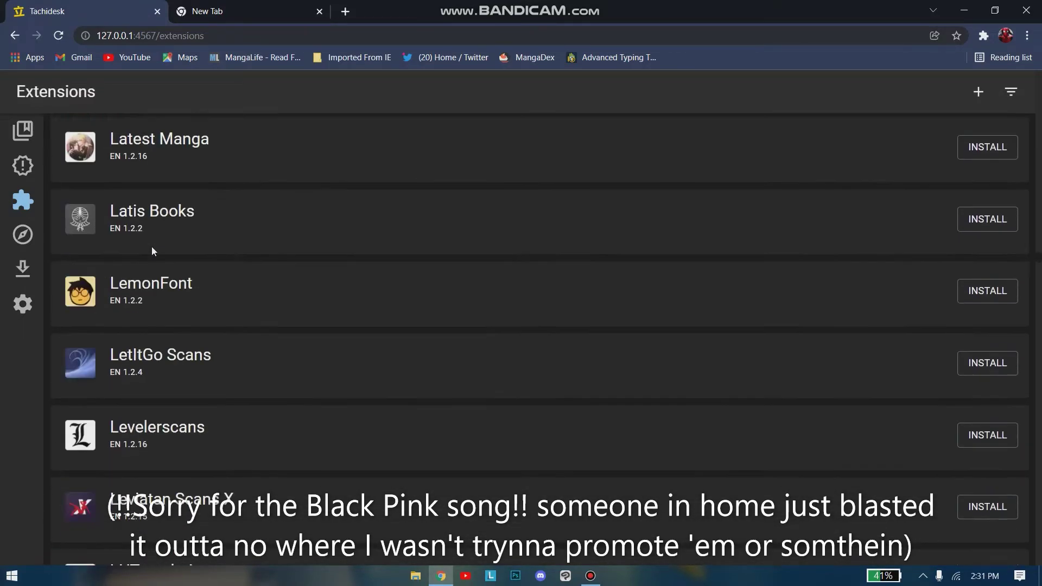
scroll(151, 250, "up", 20)
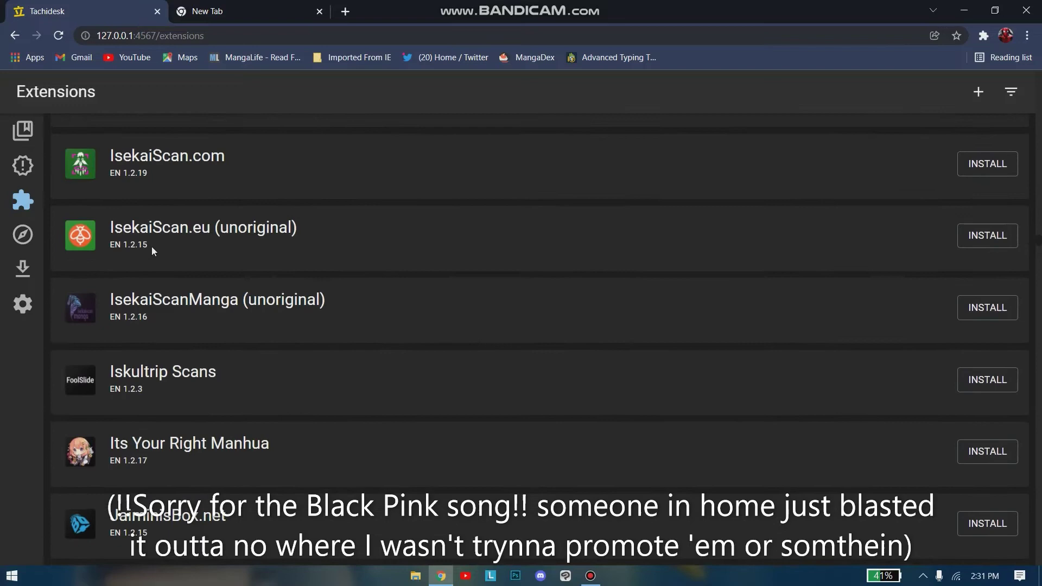
scroll(151, 250, "up", 3)
scroll(151, 250, "down", 20)
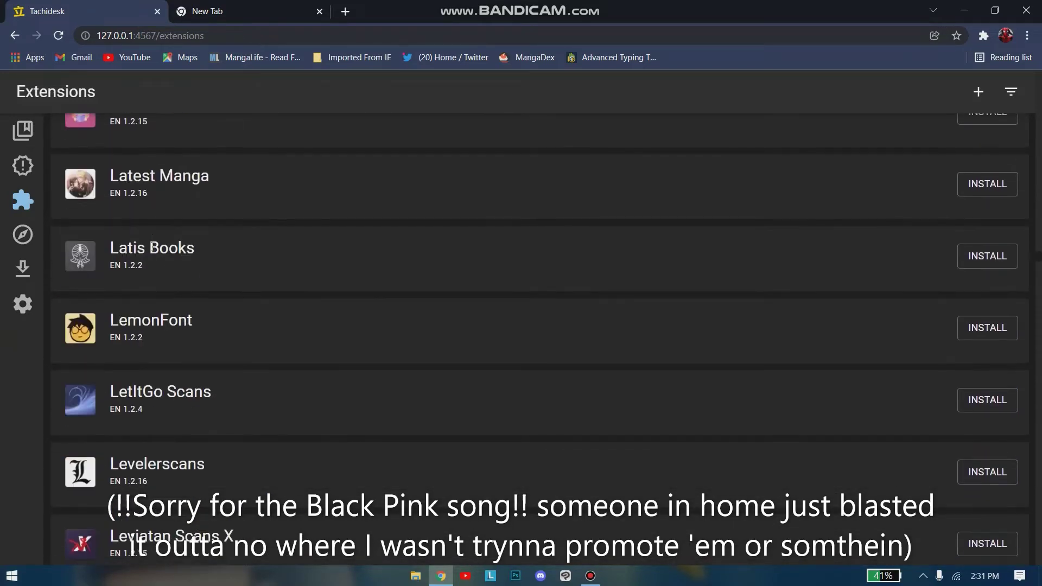
scroll(252, 373, "down", 20)
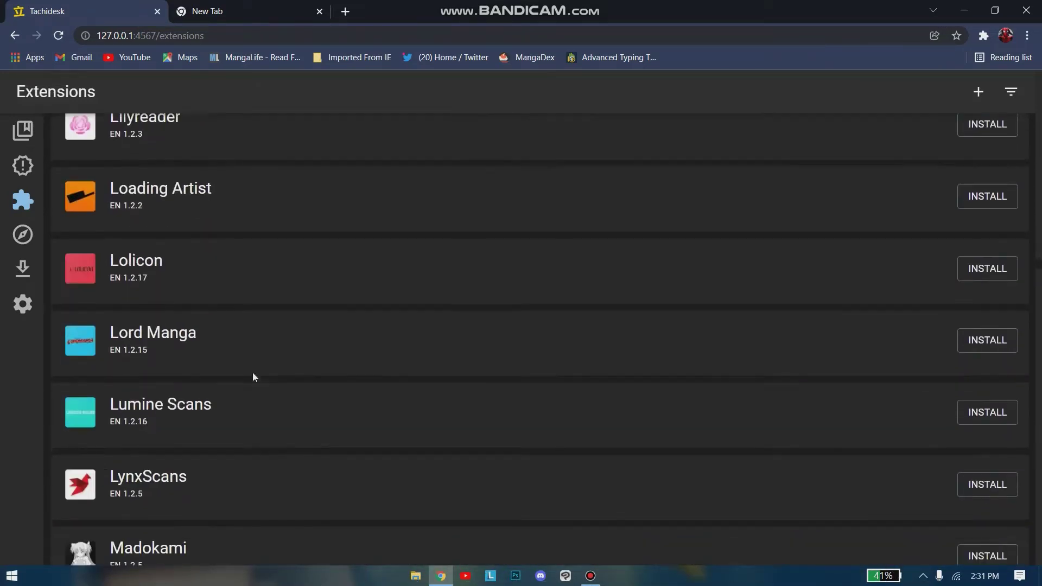
scroll(252, 372, "down", 20)
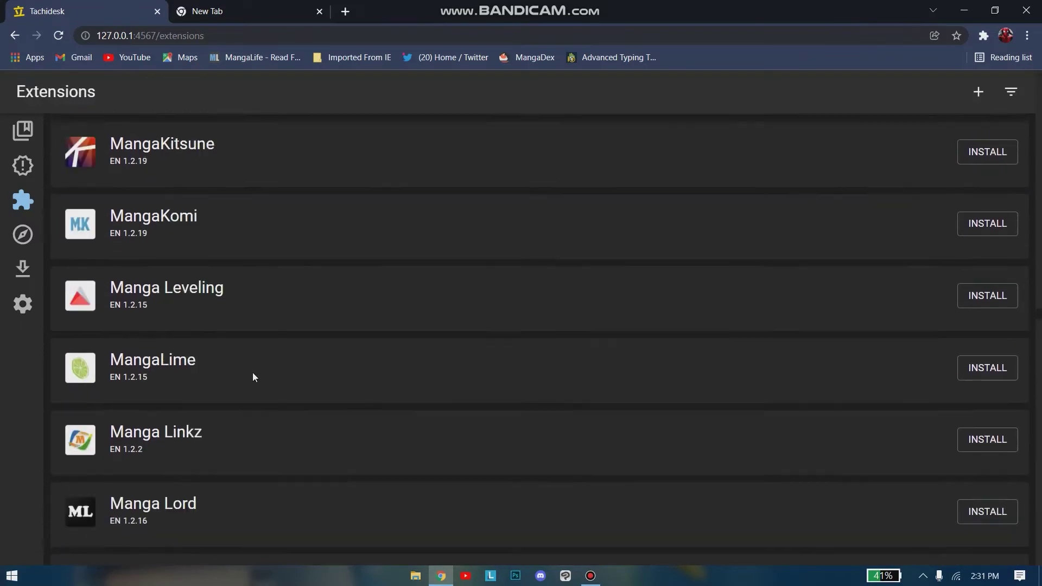
scroll(252, 372, "down", 9)
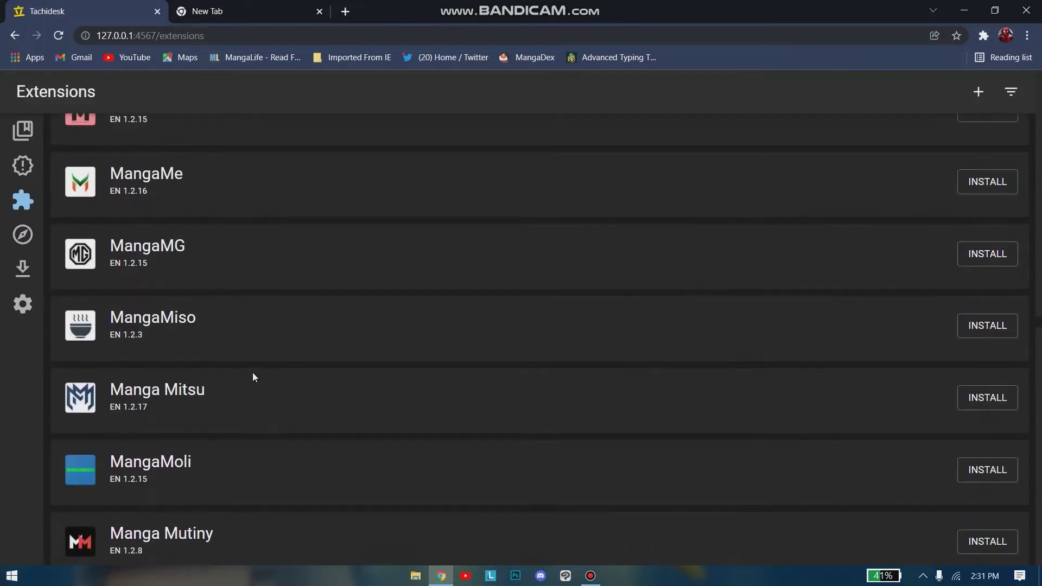
scroll(252, 373, "up", 12)
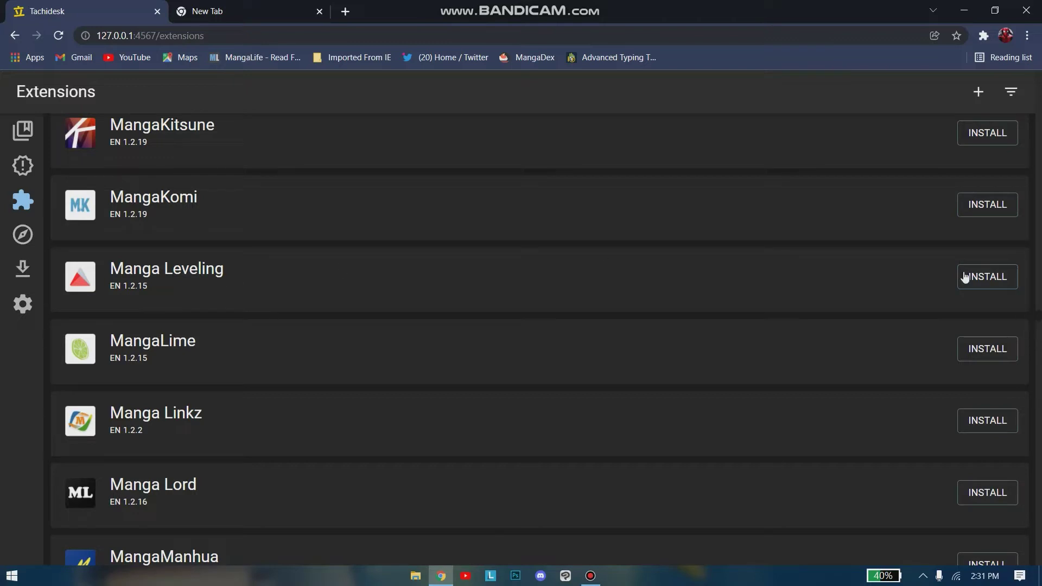
left_click(988, 283)
scroll(853, 273, "up", 20)
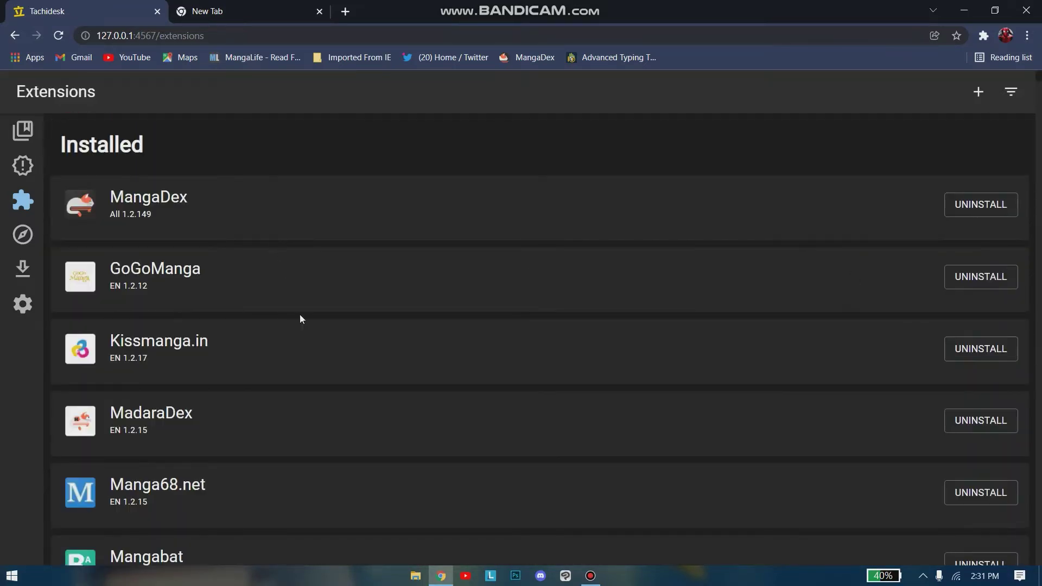
scroll(302, 318, "down", 14)
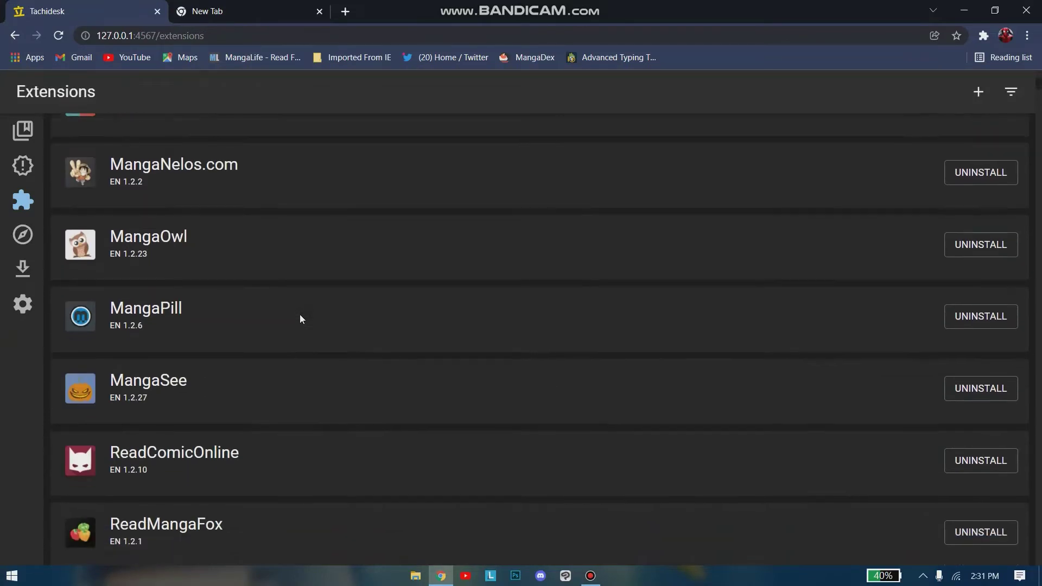
scroll(301, 318, "down", 3)
scroll(302, 318, "up", 6)
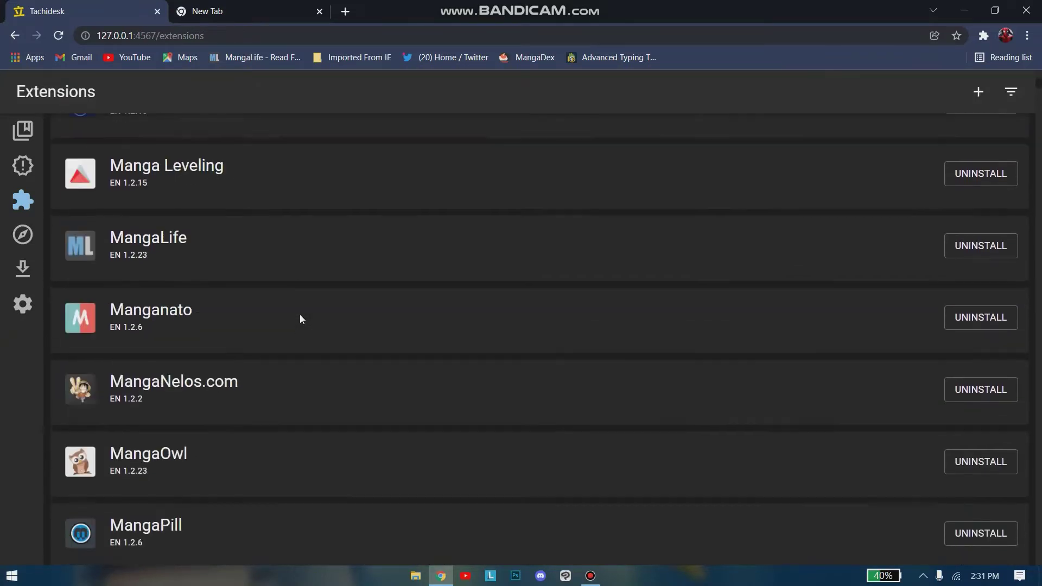
scroll(301, 318, "up", 3)
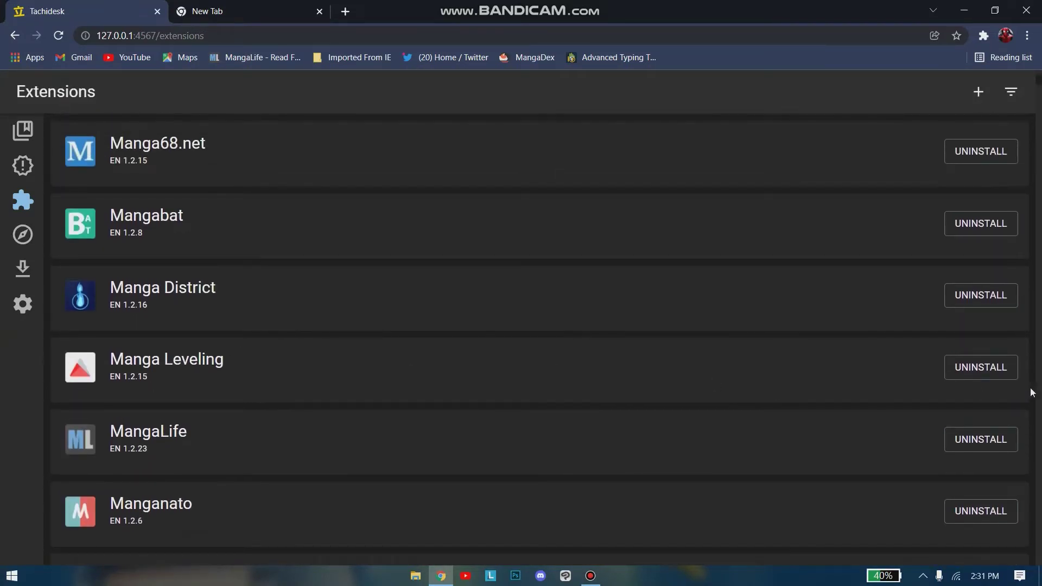
scroll(107, 406, "up", 5)
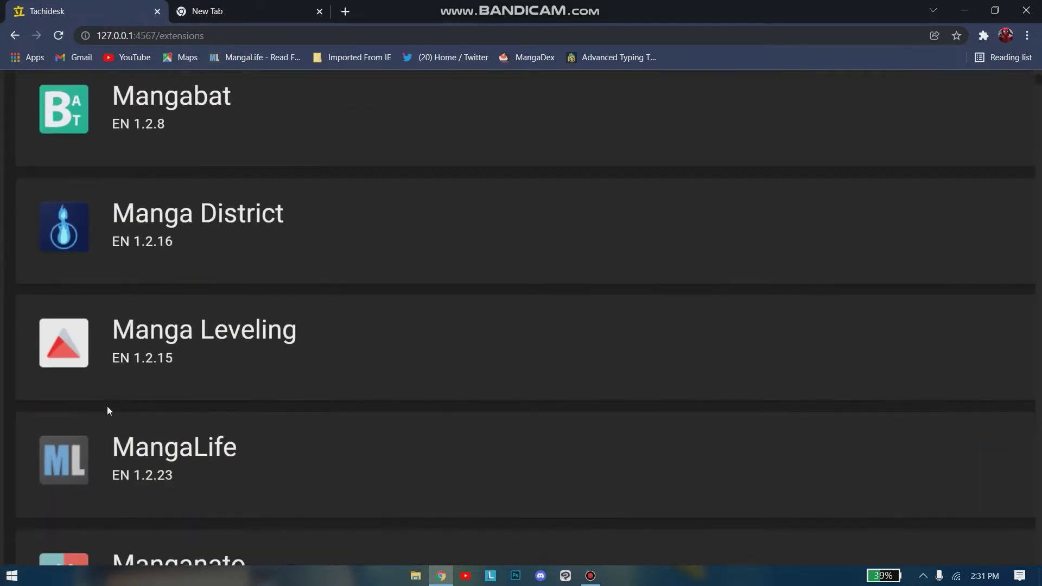
scroll(106, 406, "down", 5)
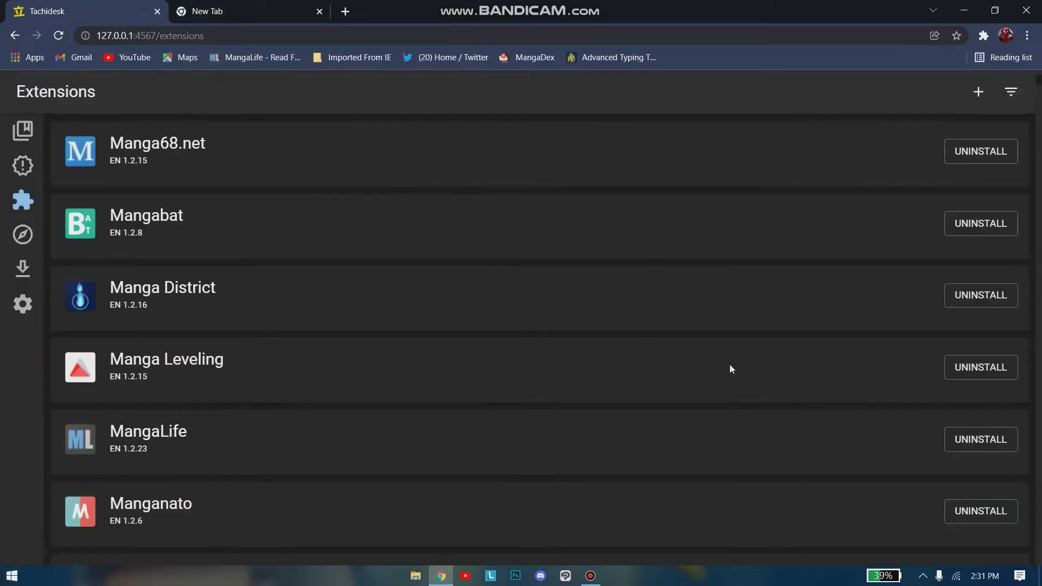
Uninstall the Manga Leveling extension
left_click(989, 367)
scroll(249, 386, "down", 3)
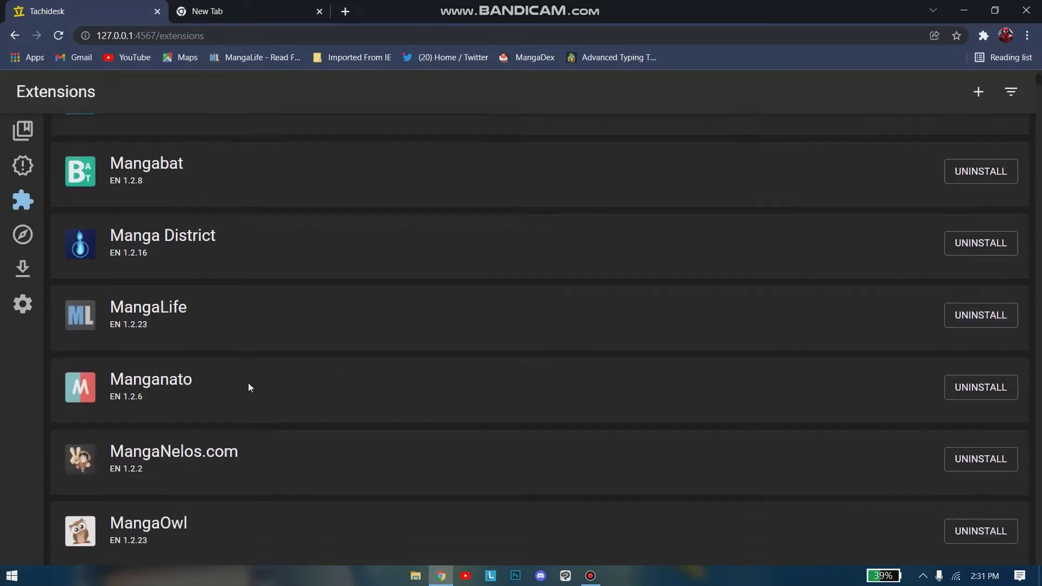
scroll(105, 218, "up", 3)
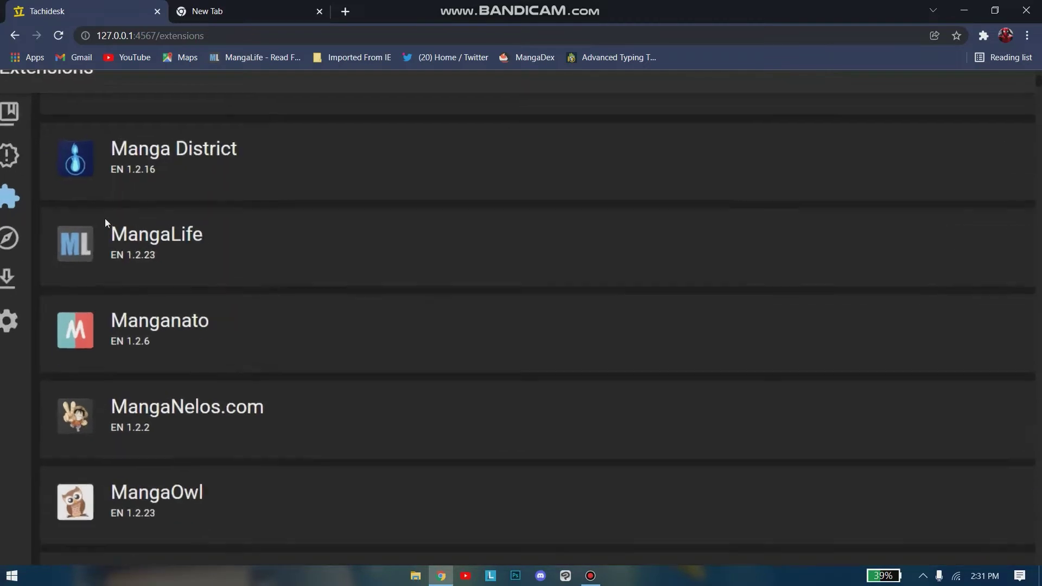
scroll(310, 288, "down", 3)
scroll(309, 288, "up", 10)
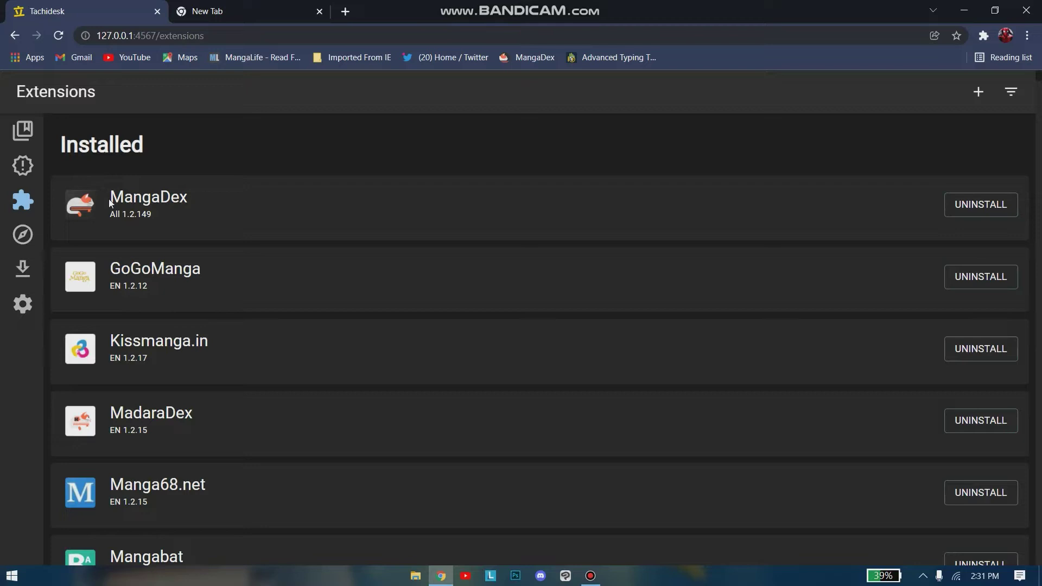
Scroll through the installed extensions down to the All-language sources such as Asura Scans
scroll(108, 199, "down", 3)
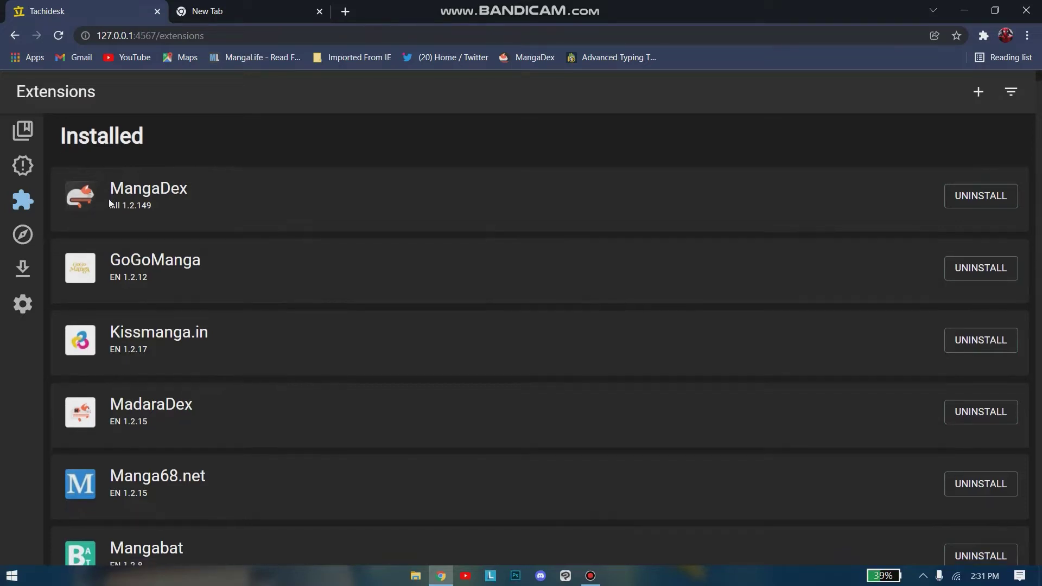
scroll(109, 202, "down", 5)
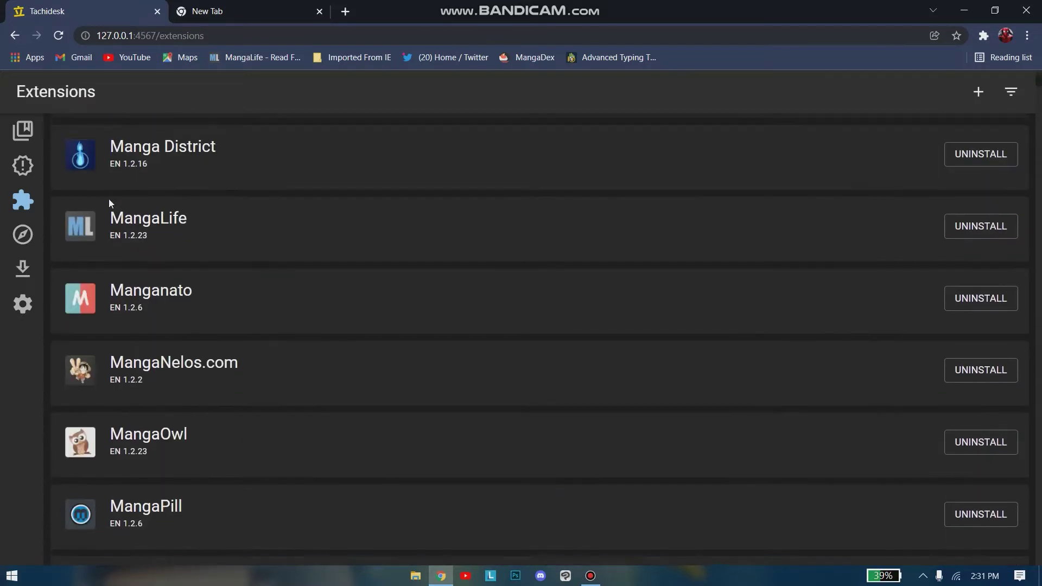
scroll(109, 202, "up", 3, "ctrl")
scroll(109, 198, "down", 3, "ctrl")
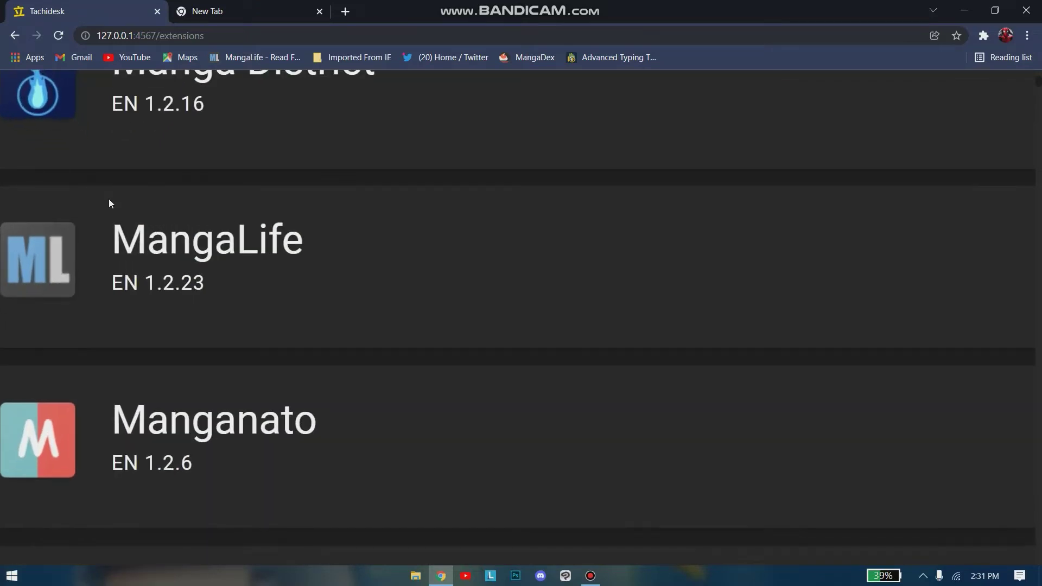
scroll(109, 199, "down", 5)
scroll(109, 199, "down", 1)
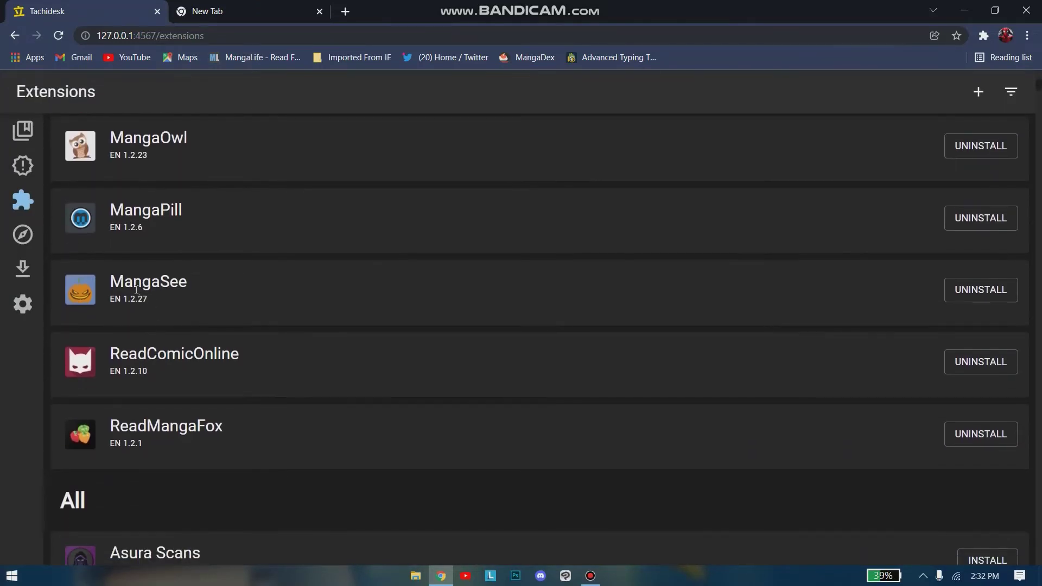
scroll(136, 289, "up", 5)
scroll(136, 289, "up", 4, "ctrl")
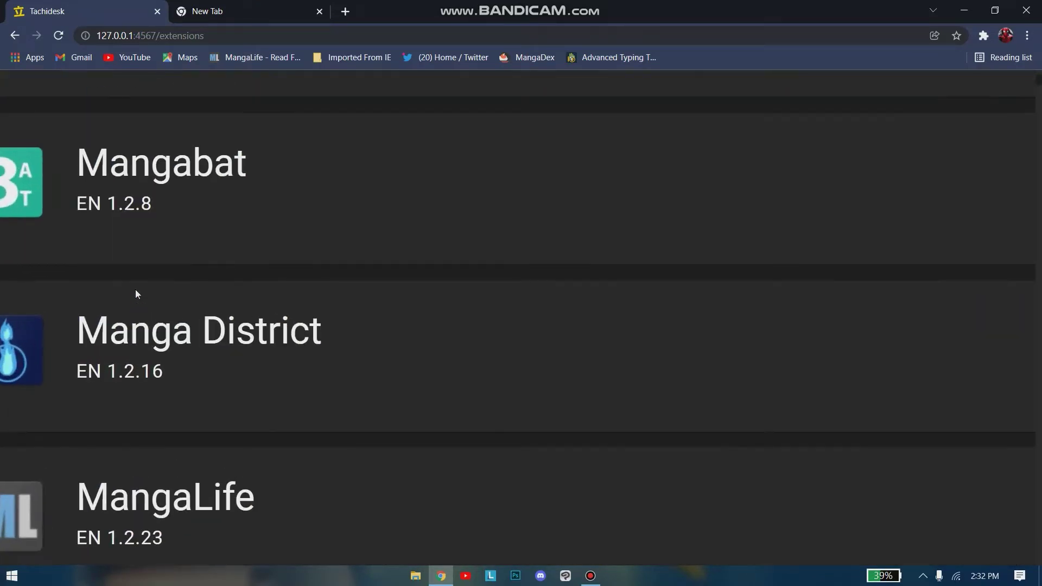
scroll(136, 294, "down", 3)
scroll(136, 294, "down", 4, "ctrl")
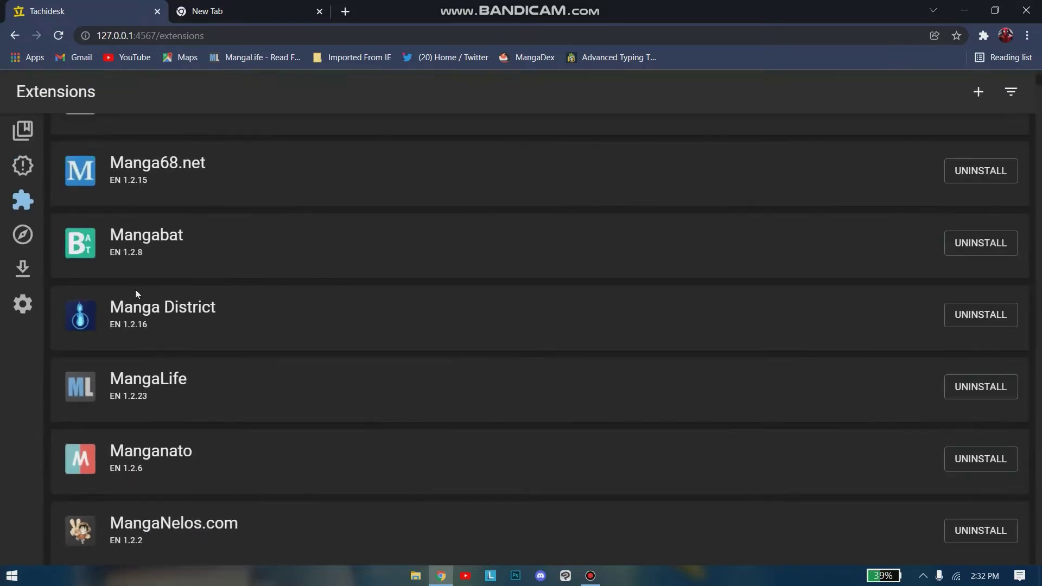
scroll(158, 378, "down", 5)
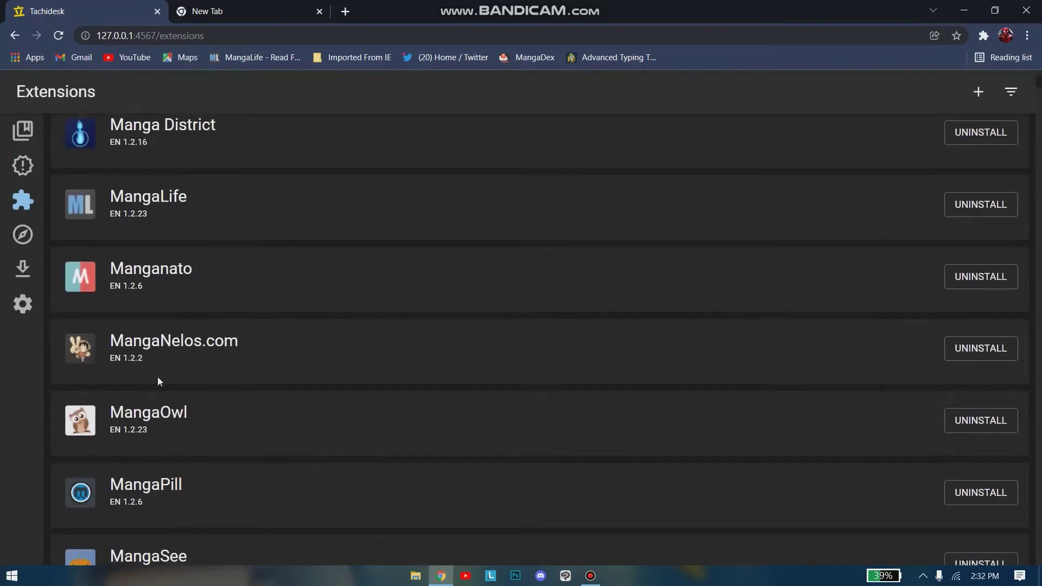
scroll(130, 333, "up", 4)
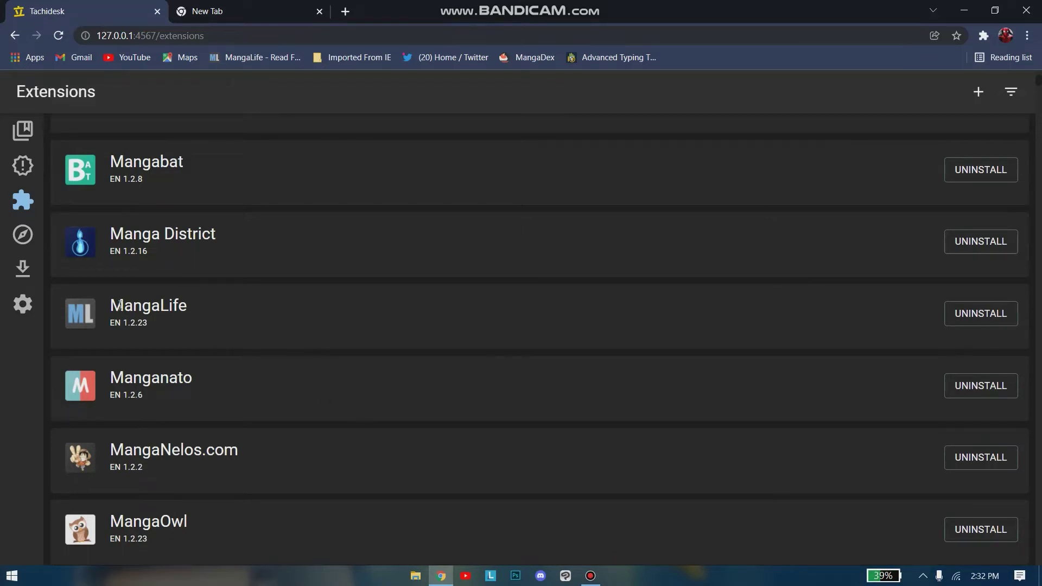
scroll(210, 313, "down", 8)
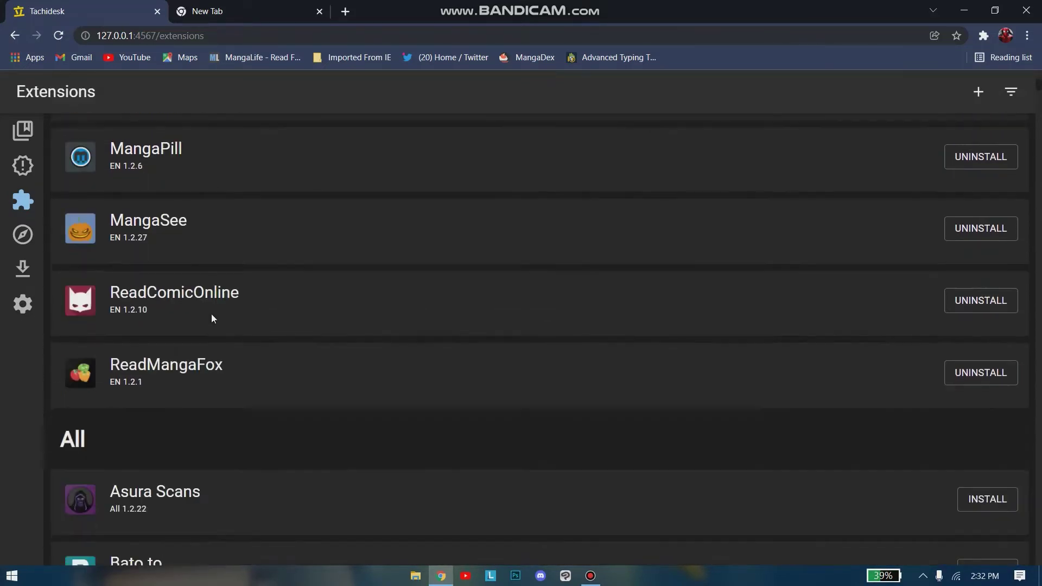
scroll(98, 259, "up", 5, "ctrl")
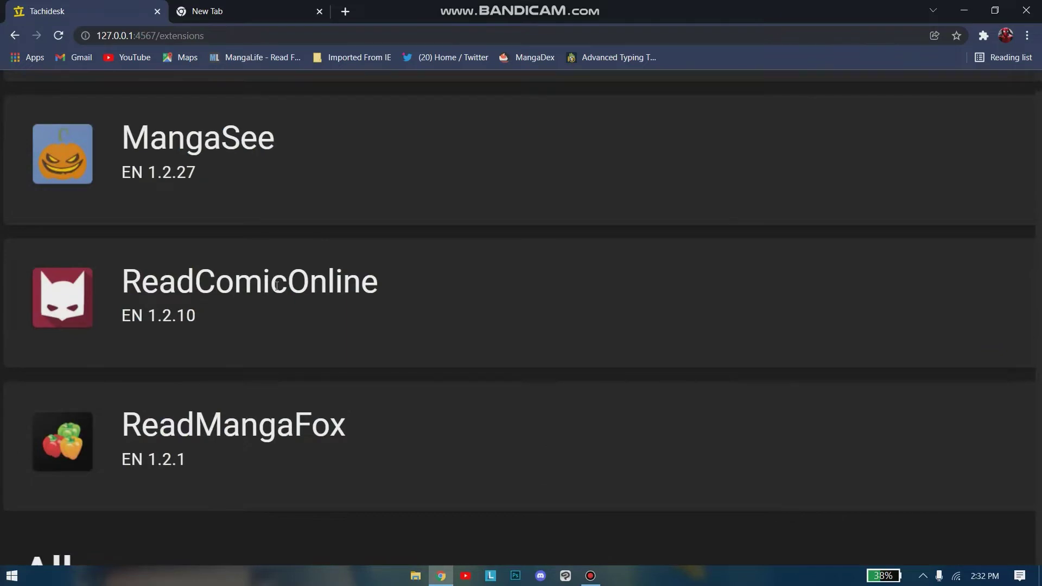
scroll(276, 286, "down", 5, "ctrl")
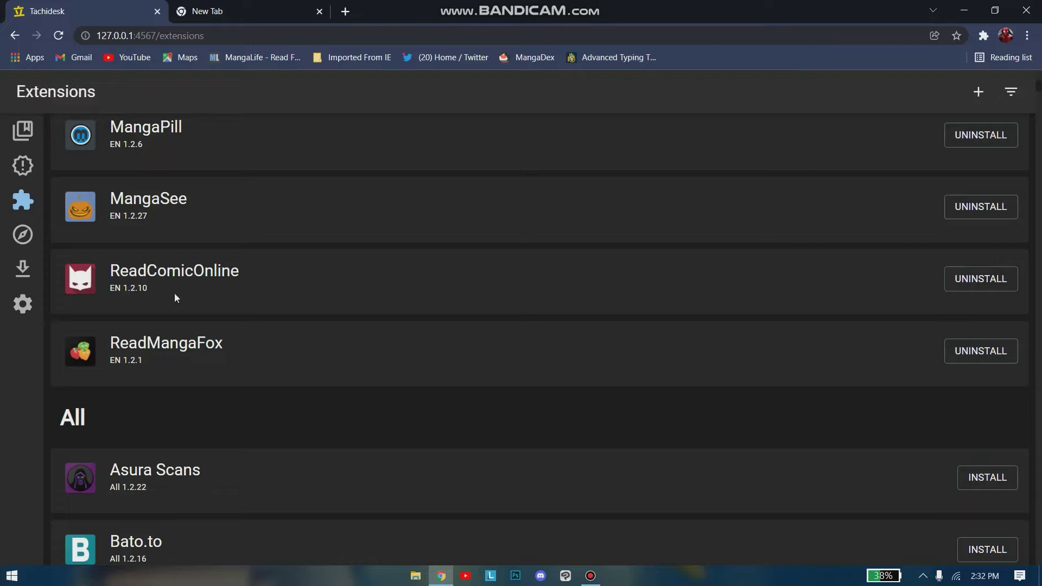
scroll(582, 362, "down", 20)
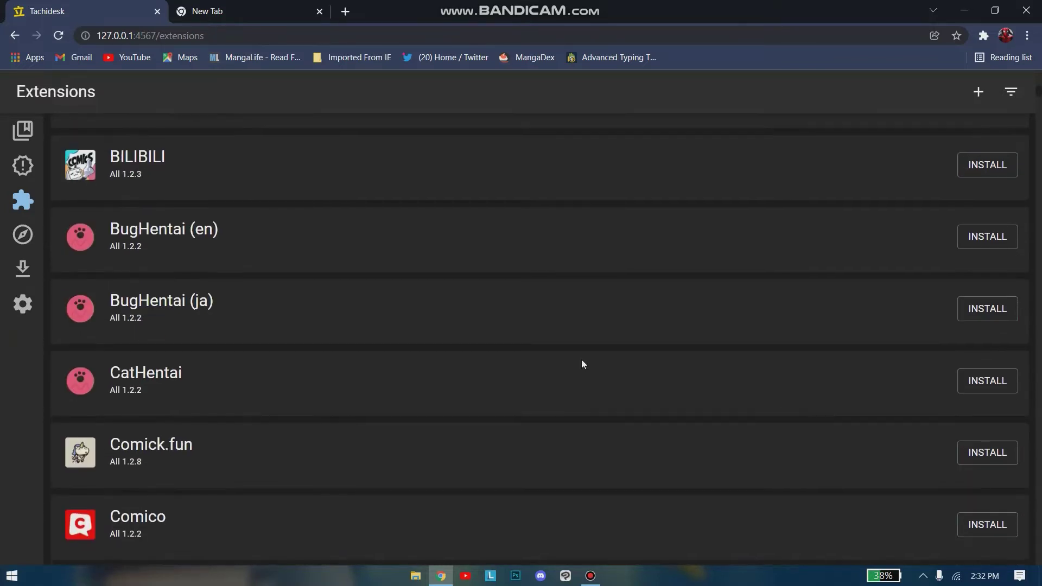
scroll(583, 363, "up", 5)
scroll(583, 363, "up", 10)
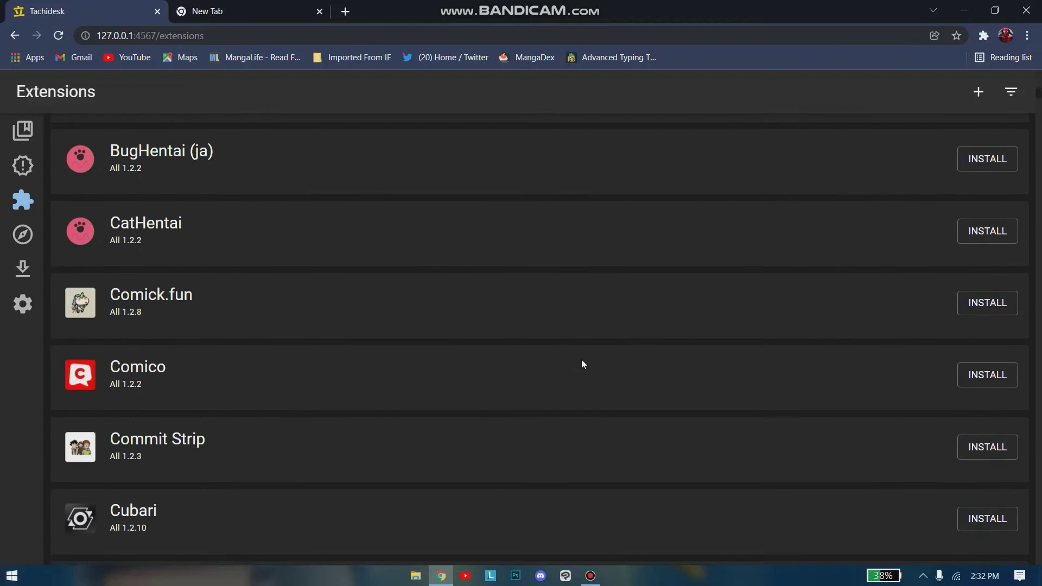
scroll(421, 197, "up", 8)
scroll(422, 201, "up", 1)
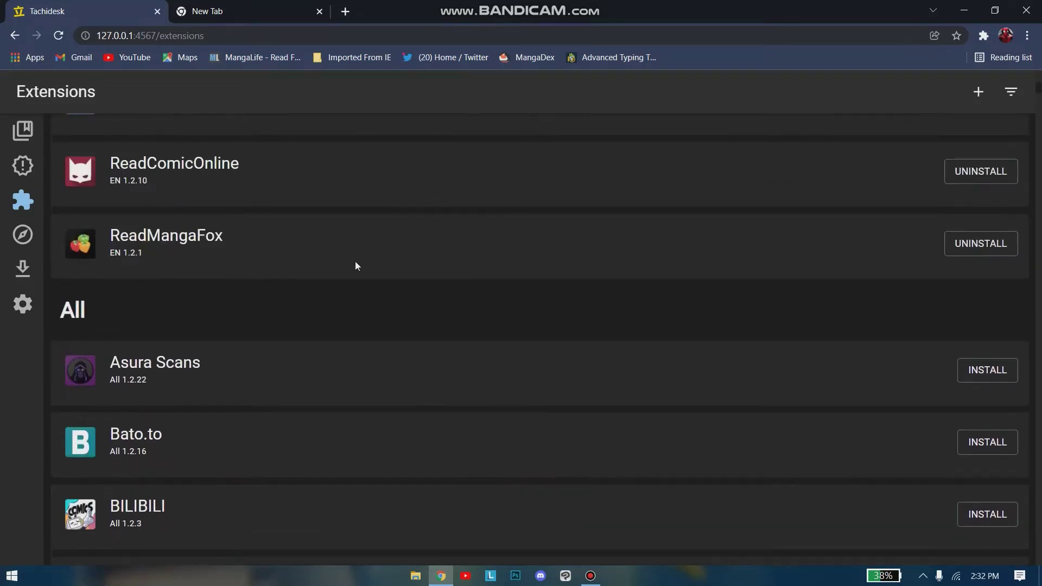
Open Sources, browse MangaLife's popular manga, then go back to the sources list
left_click(22, 236)
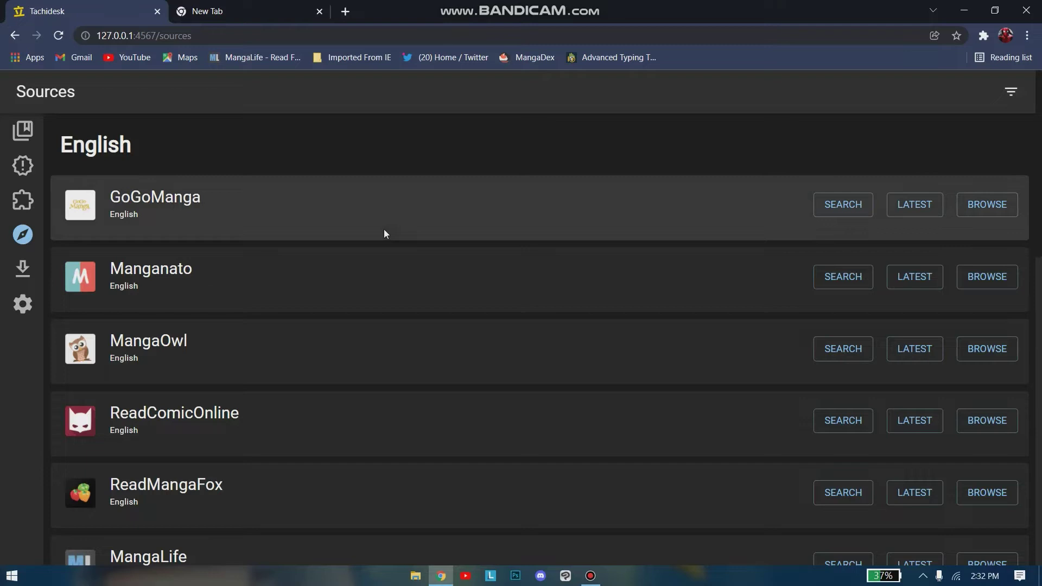
scroll(542, 293, "down", 5)
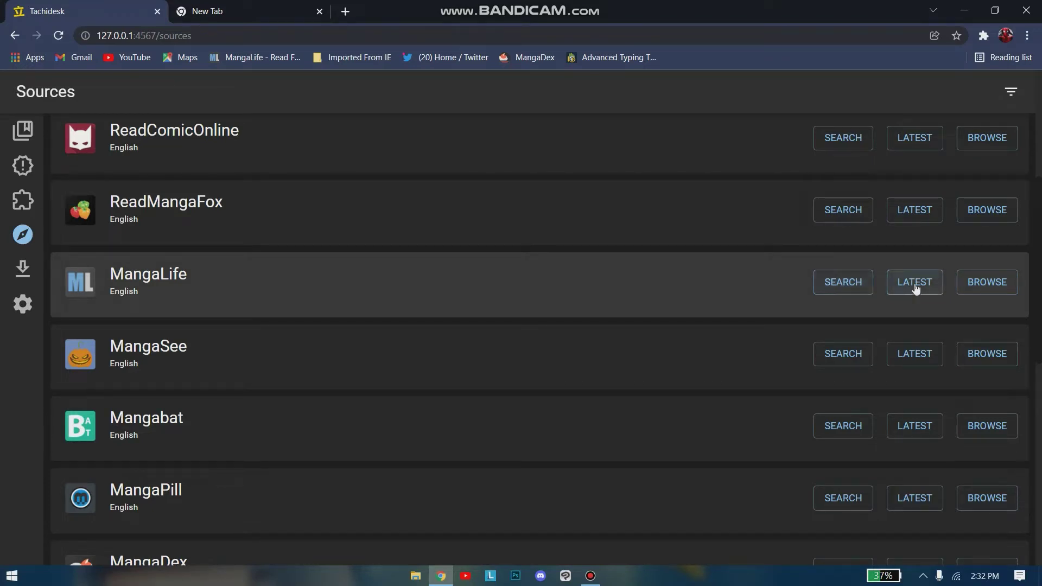
left_click(972, 282)
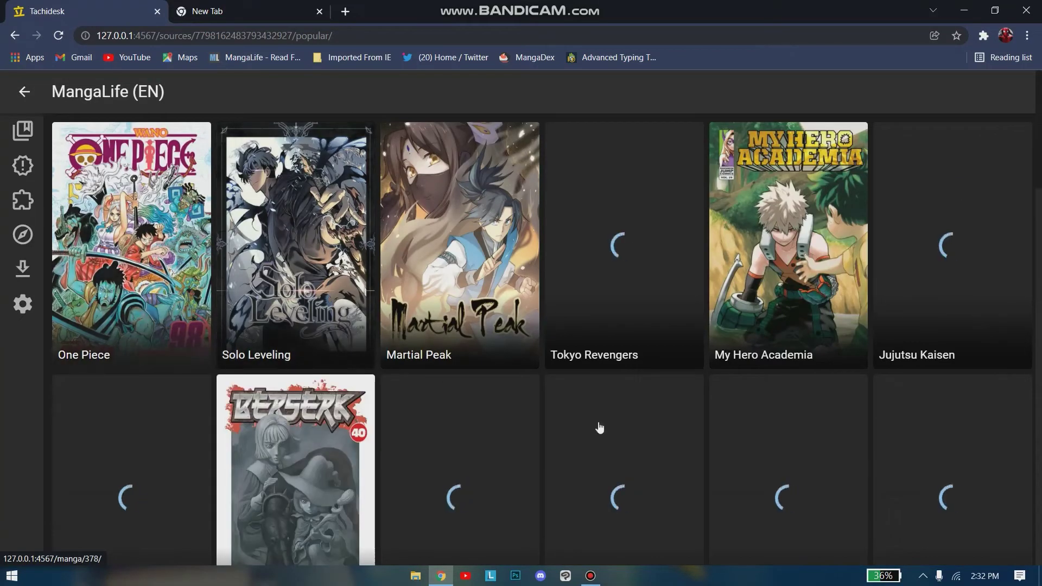
scroll(599, 428, "down", 1)
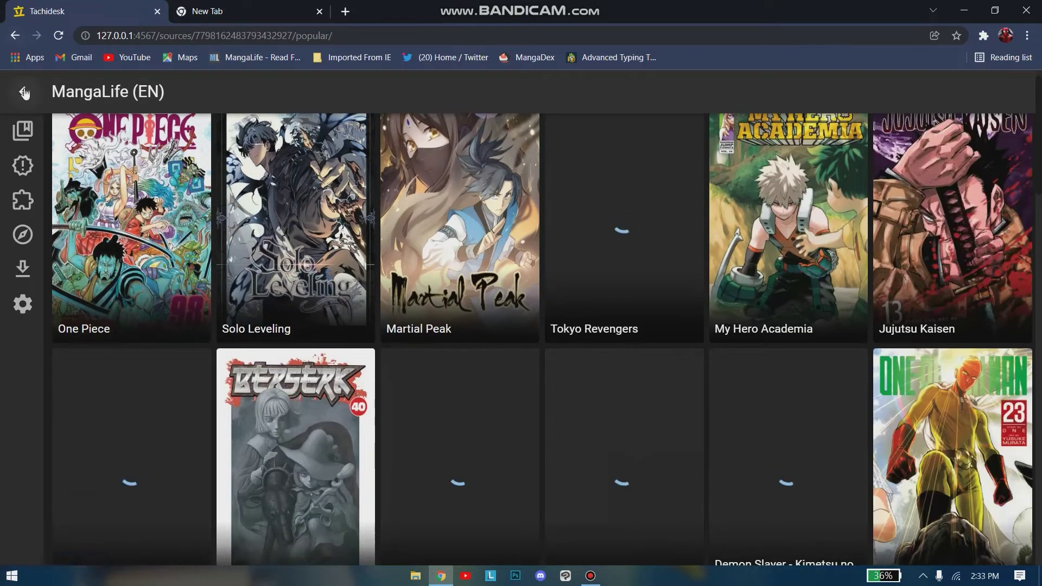
left_click(24, 92)
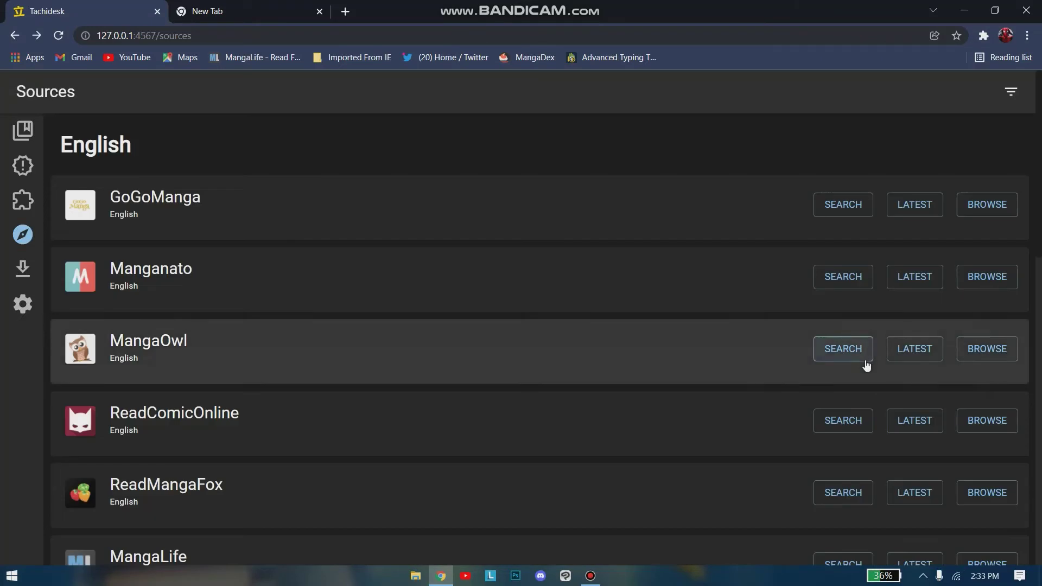
scroll(841, 448, "down", 2)
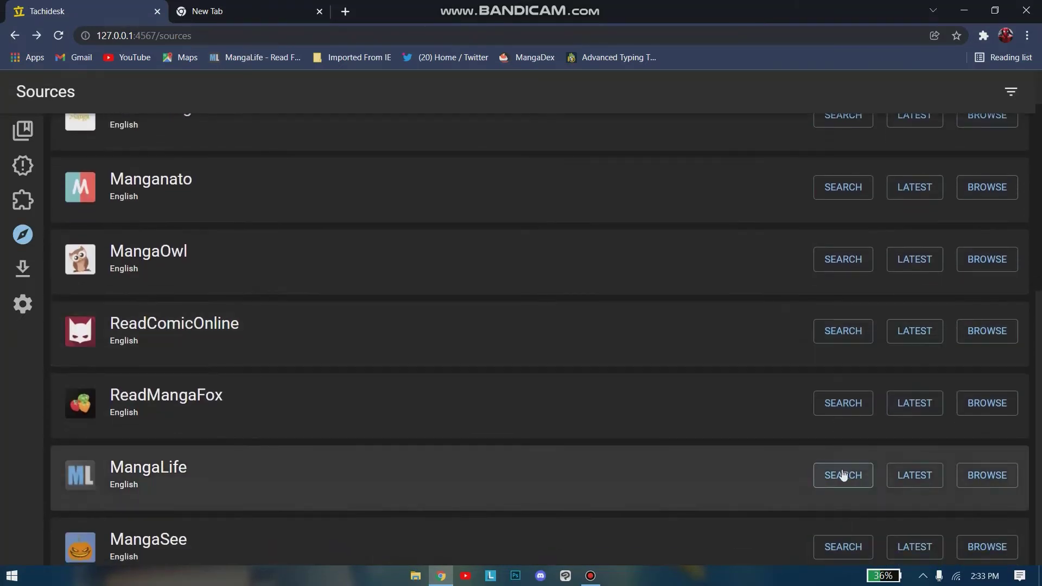
Search MangaLife for 'one piece' and open the One Piece result with its chapter list
left_click(843, 475)
left_click(160, 144)
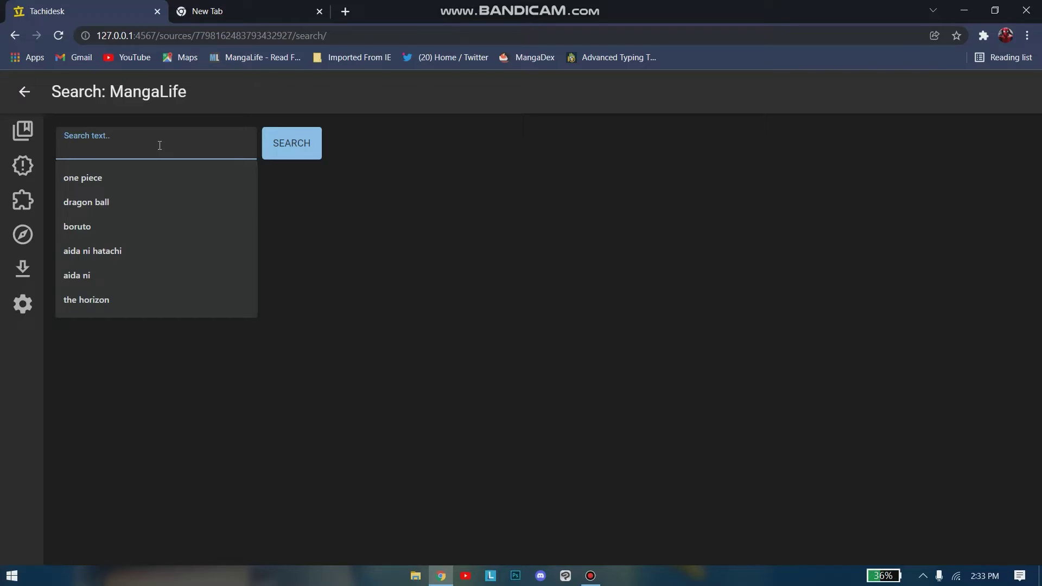
left_click(119, 173)
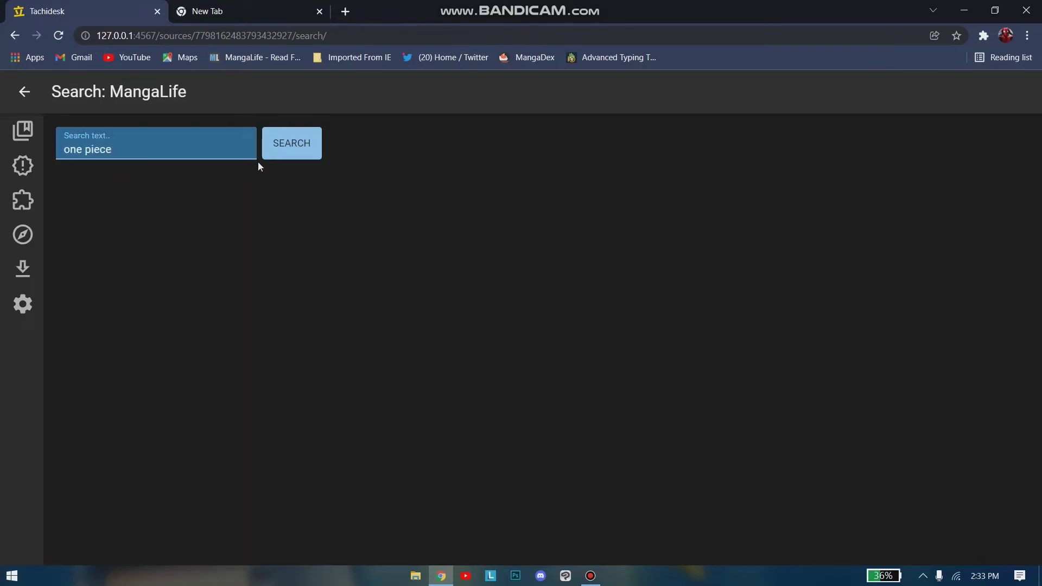
left_click(272, 158)
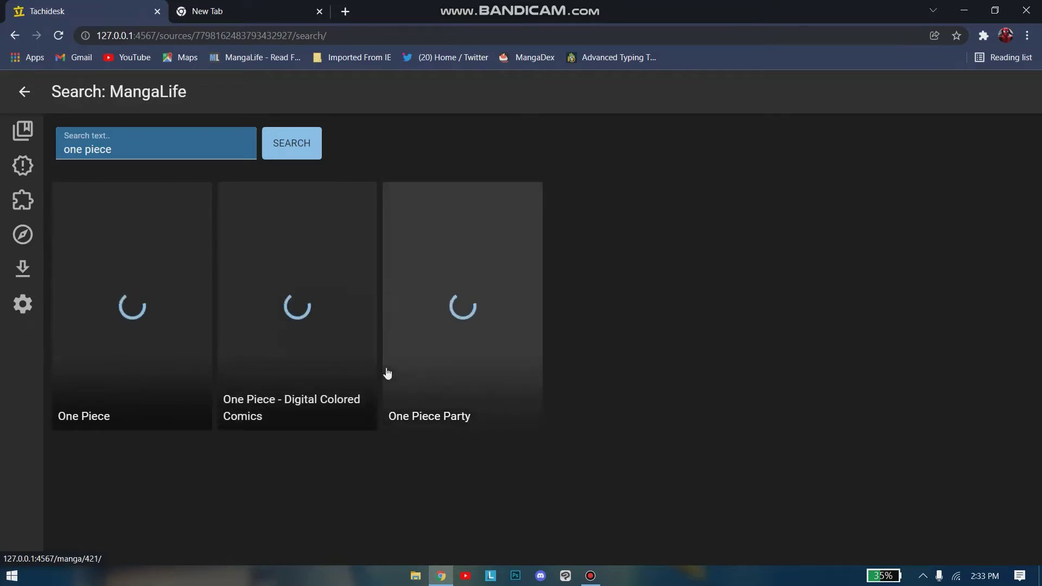
left_click(171, 397)
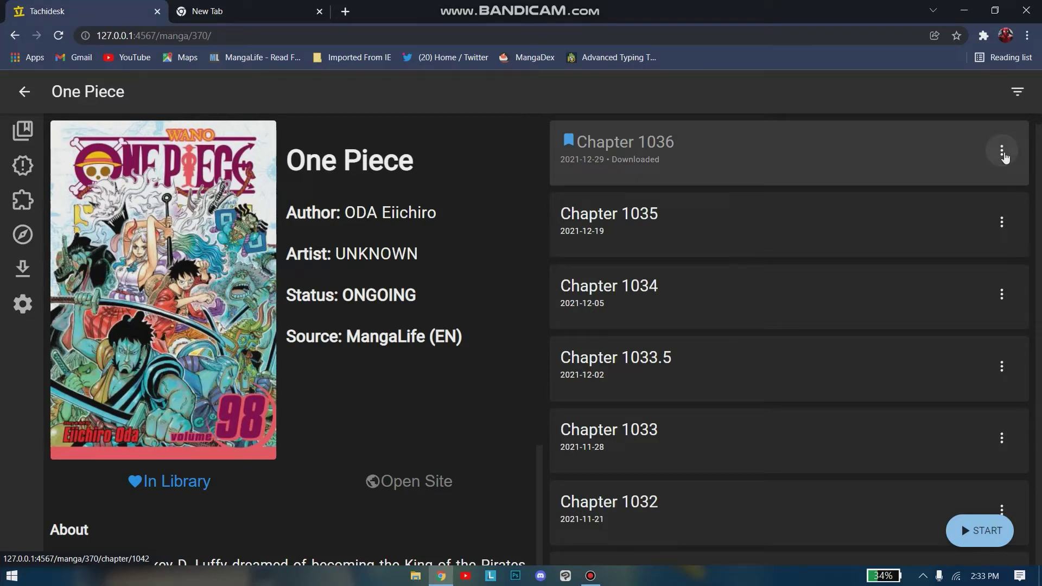
Start downloading One Piece Chapter 1035 from its options menu
left_click(1002, 152)
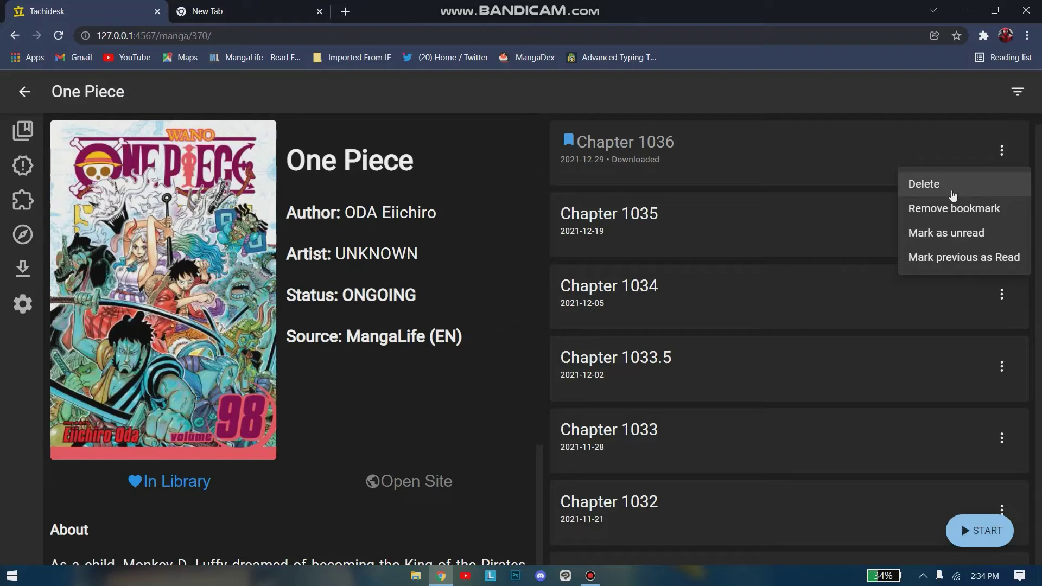
left_click(453, 251)
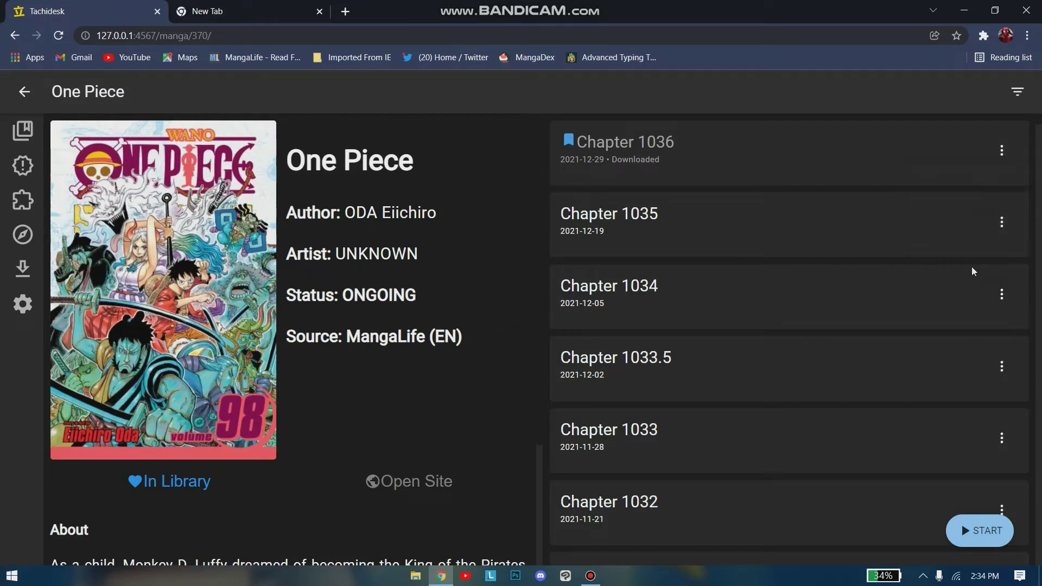
left_click(1001, 222)
left_click(970, 257)
Bookmark One Piece Chapter 1035
left_click(1001, 224)
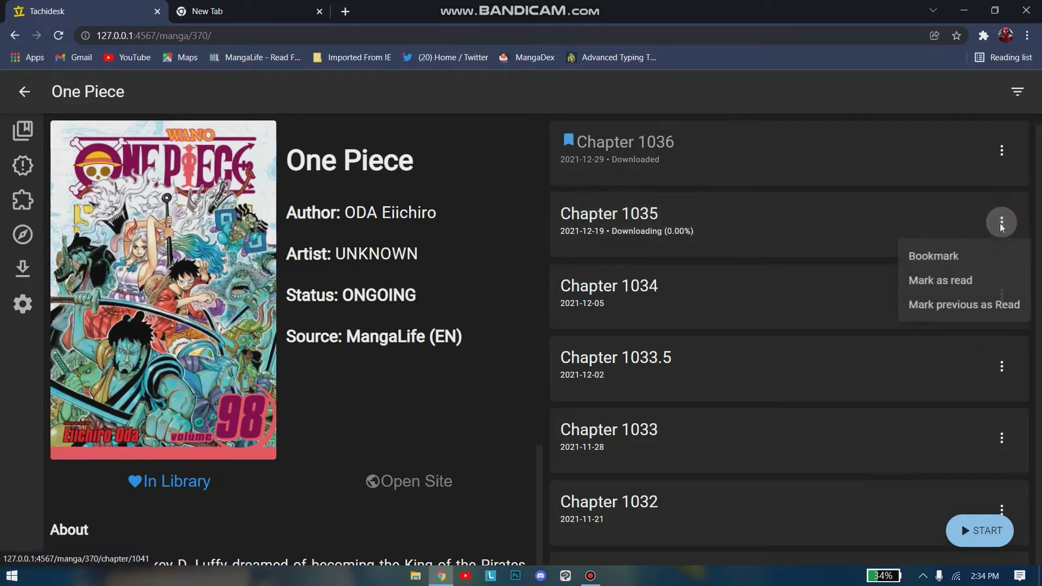
left_click(1001, 151)
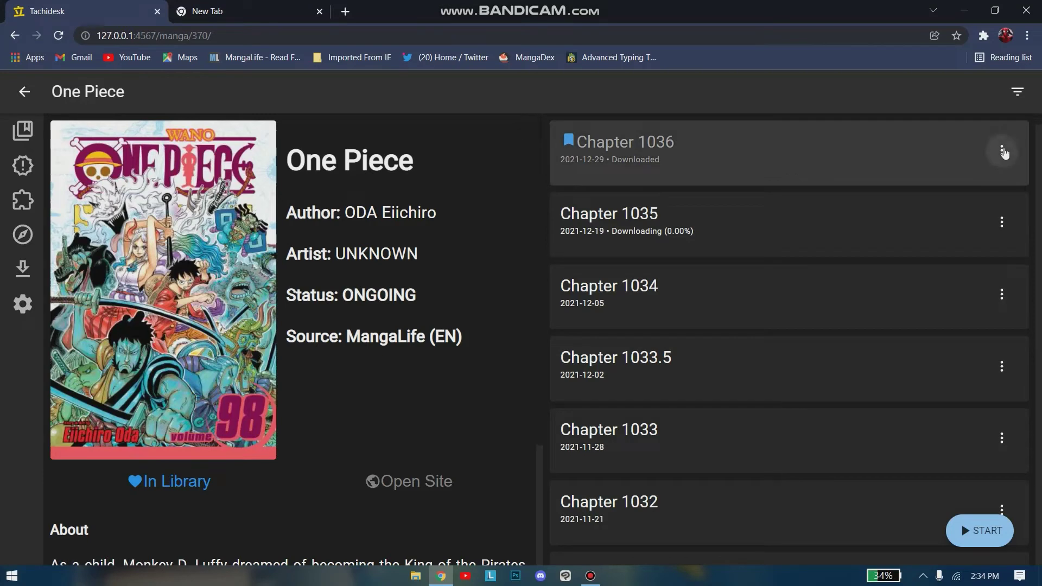
left_click(1002, 150)
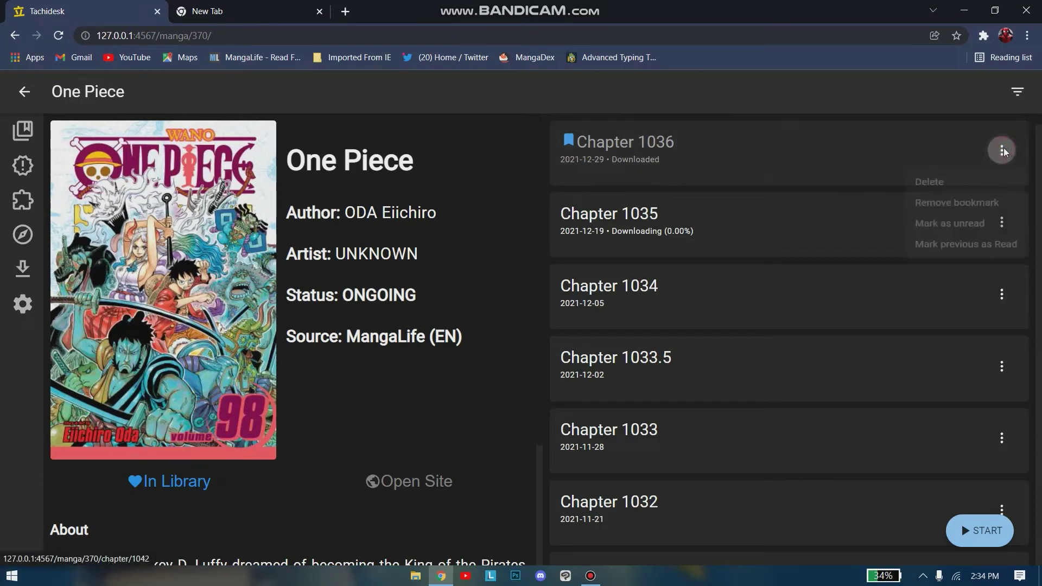
left_click(528, 296)
left_click(1001, 221)
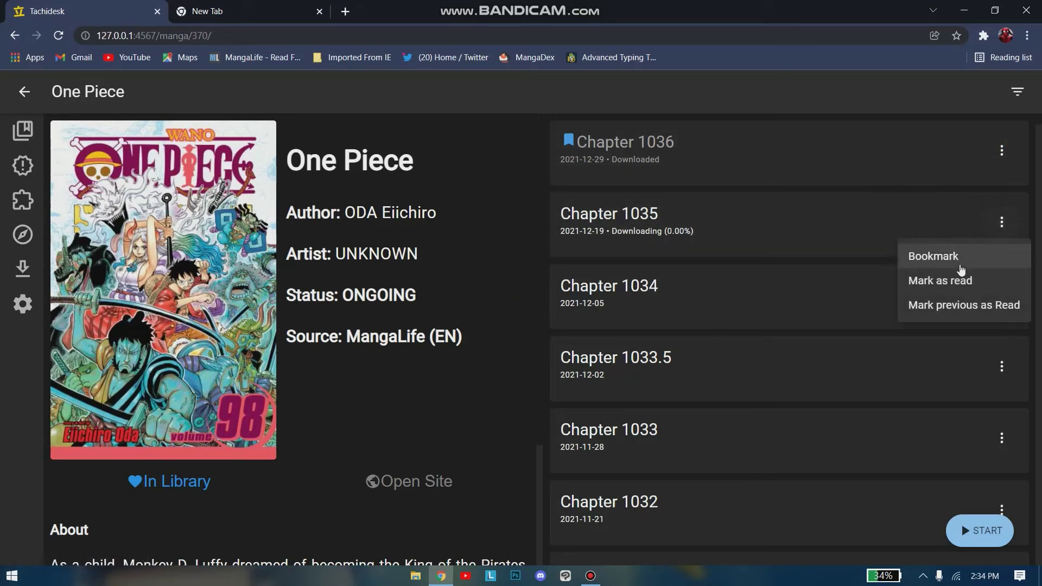
left_click(956, 257)
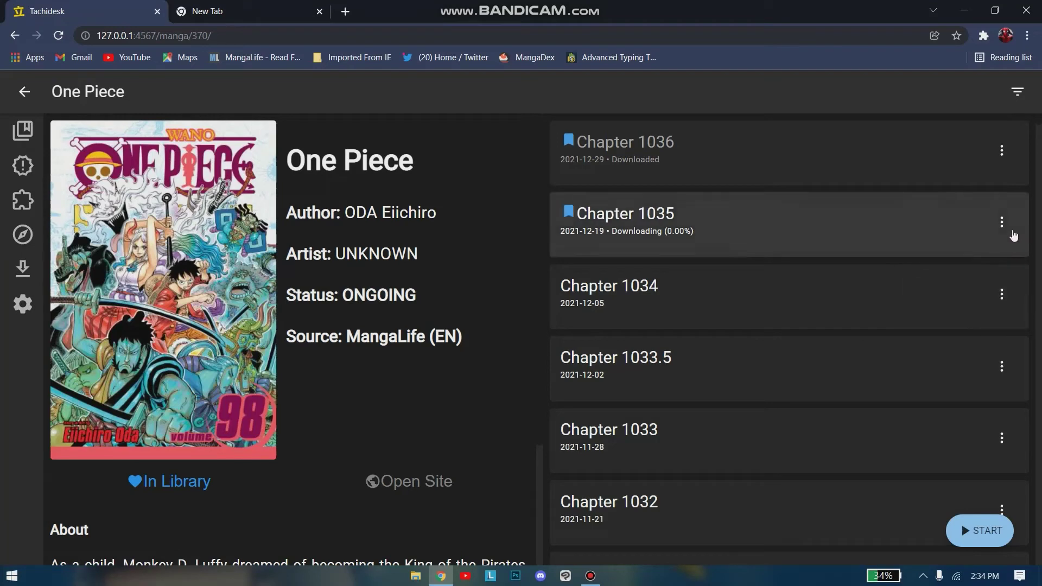
Mark Chapter 1035 as read, then back to unread
left_click(1001, 222)
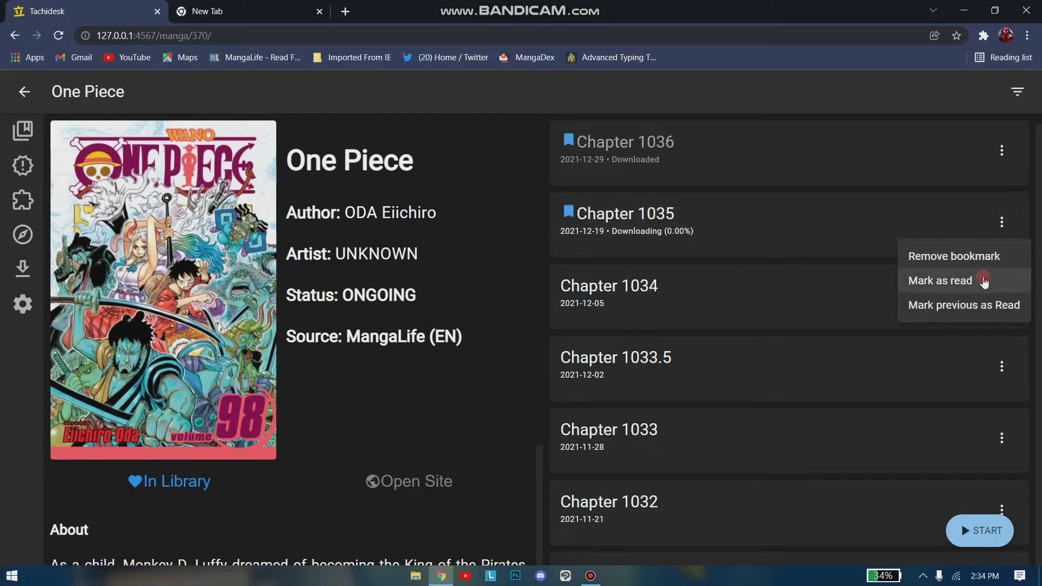
left_click(985, 279)
left_click(1001, 222)
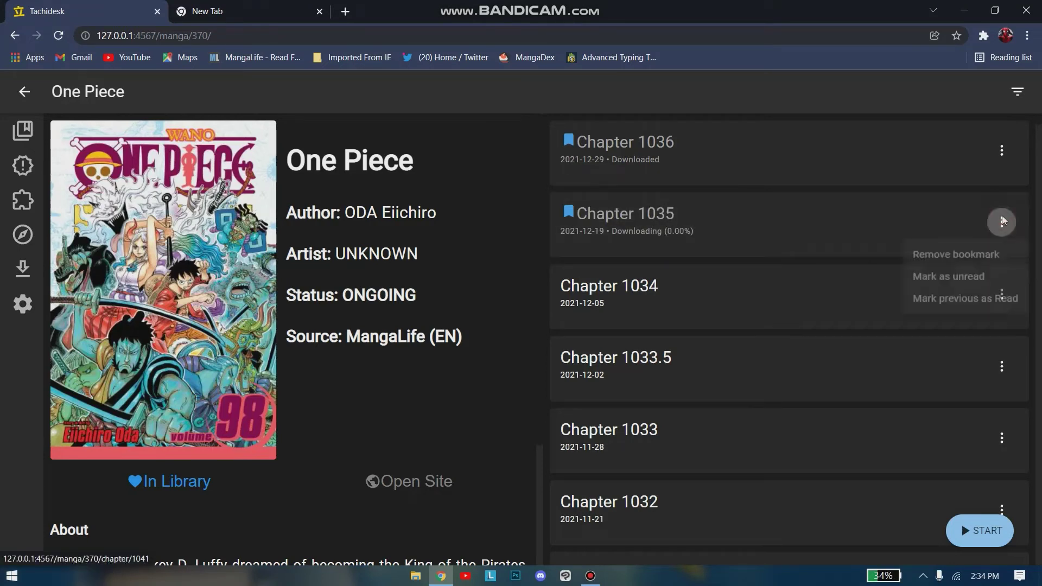
left_click(984, 282)
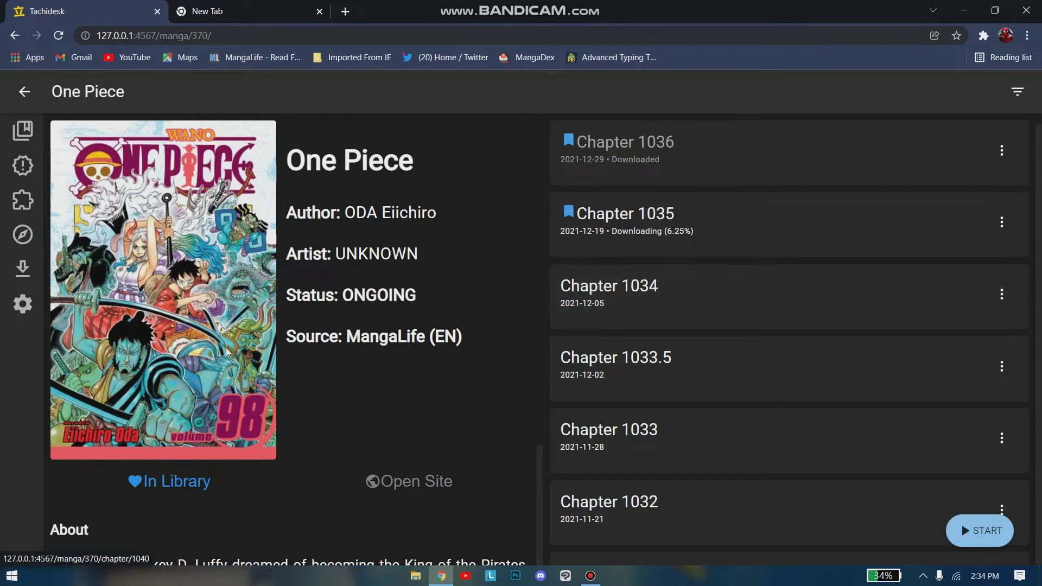
Check the download queue and Updates, then reopen One Piece from the library
left_click(22, 269)
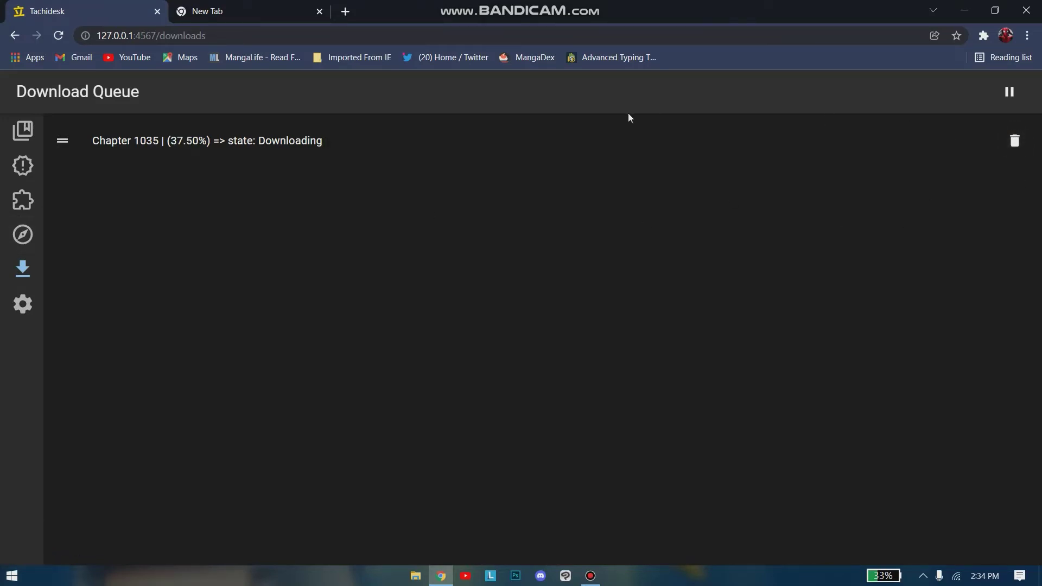
left_click(22, 165)
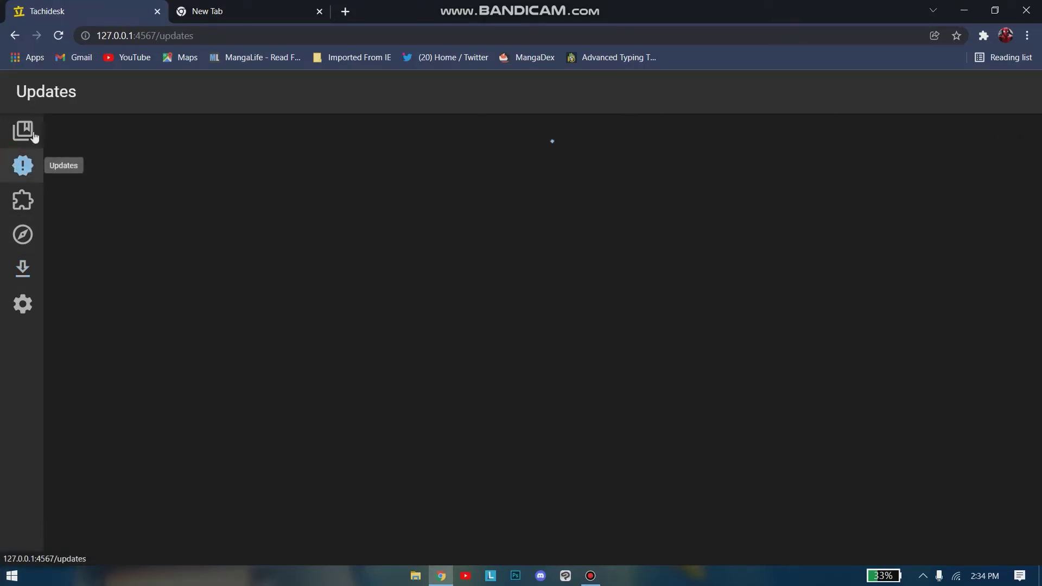
left_click(23, 130)
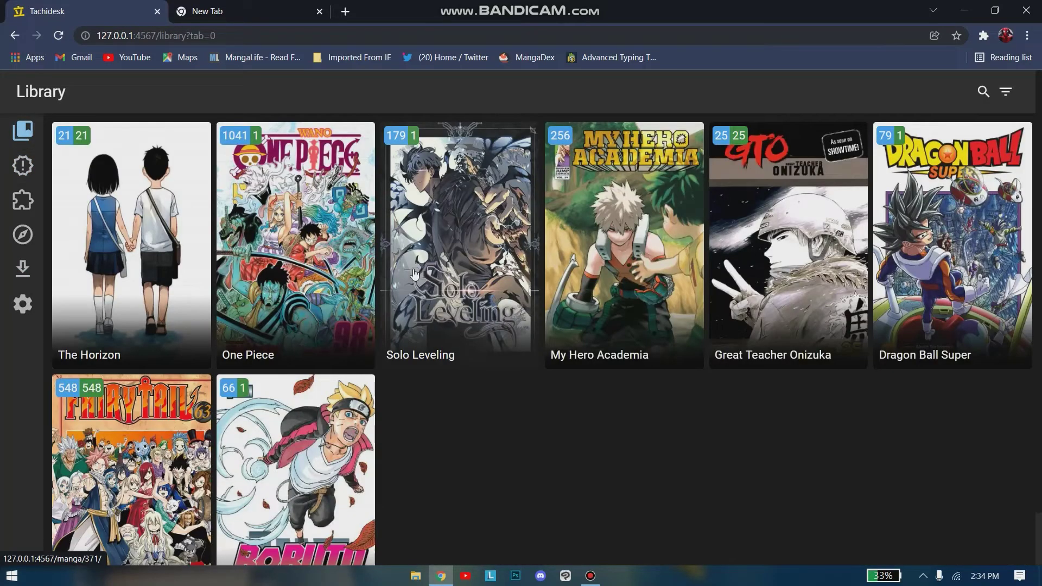
left_click(301, 331)
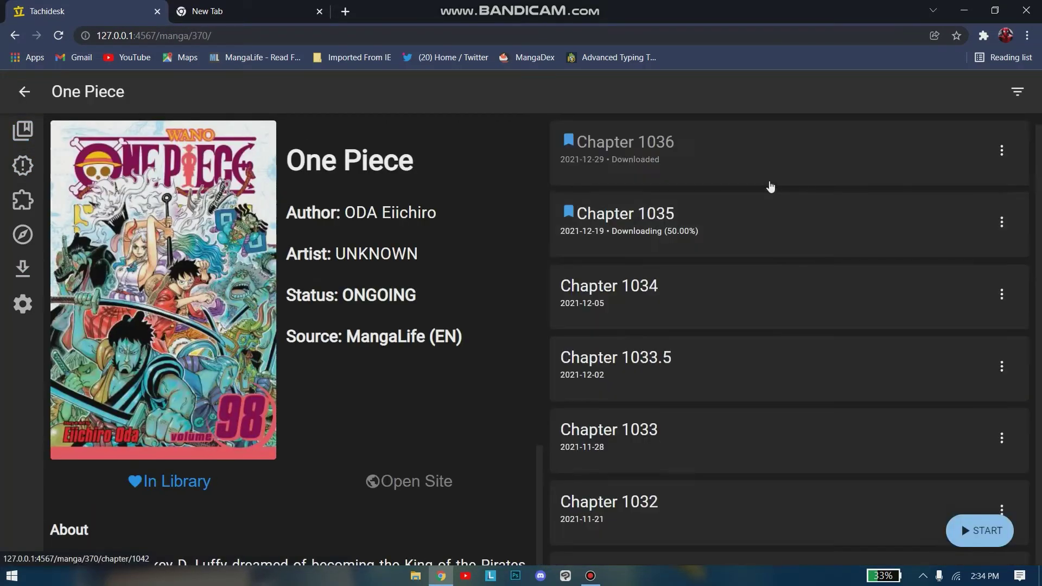
Open Chapter 1036 in the reader and scroll through its colour spread and TCB Scans credits
left_click(634, 165)
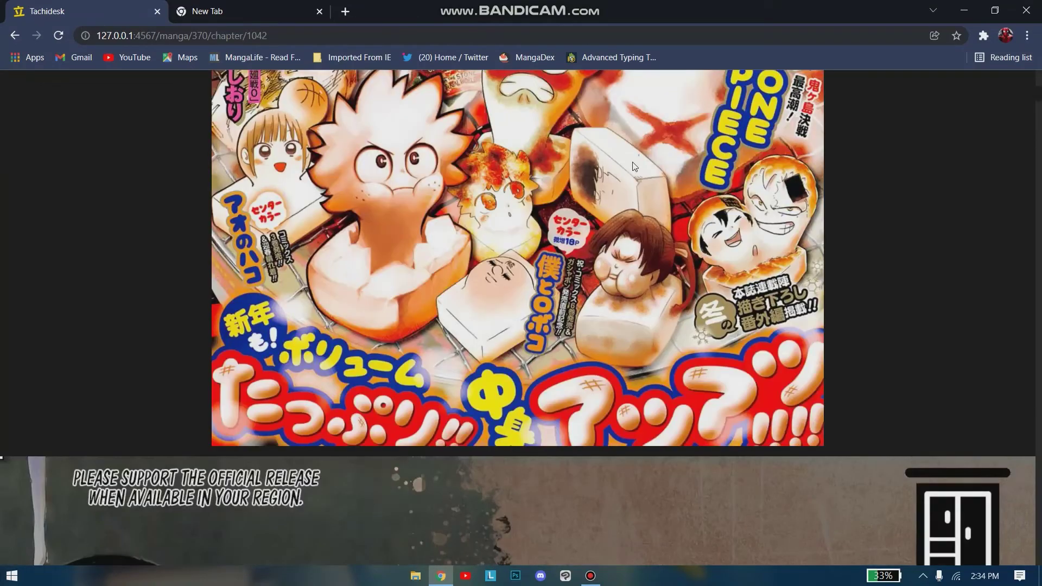
scroll(632, 162, "up", 10)
scroll(632, 161, "down", 14)
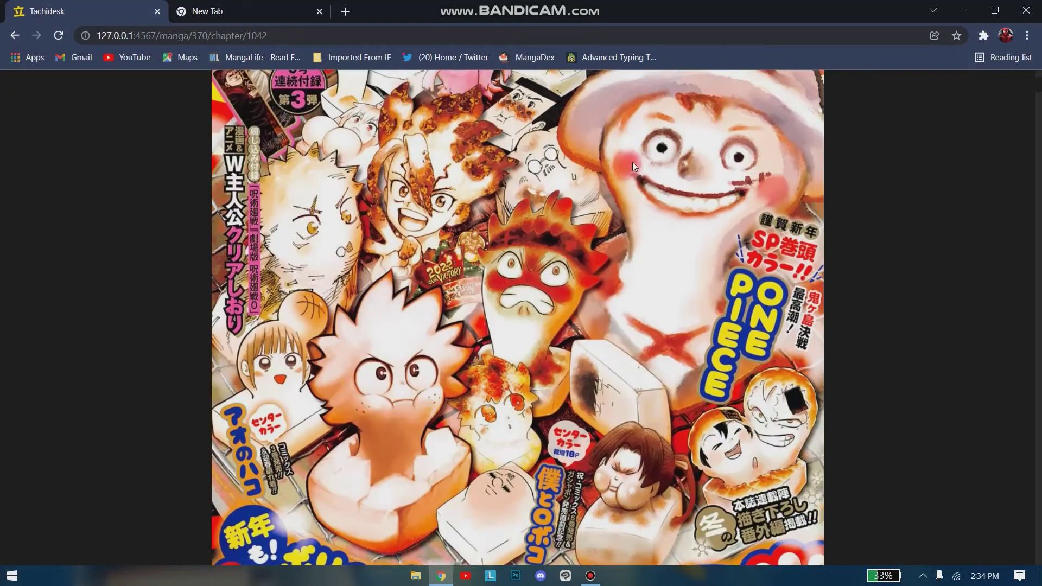
scroll(633, 161, "down", 20)
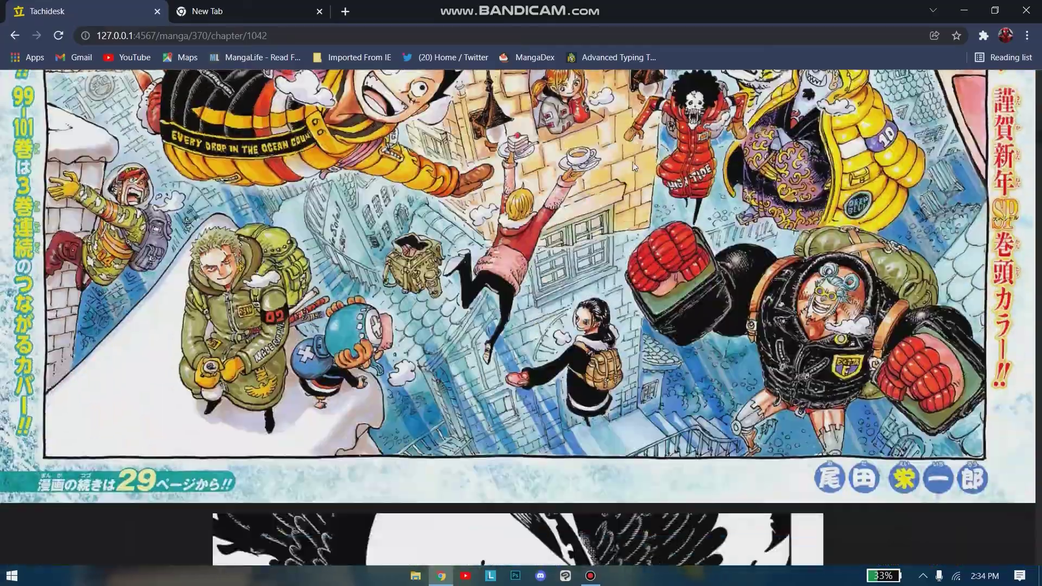
scroll(632, 165, "up", 15)
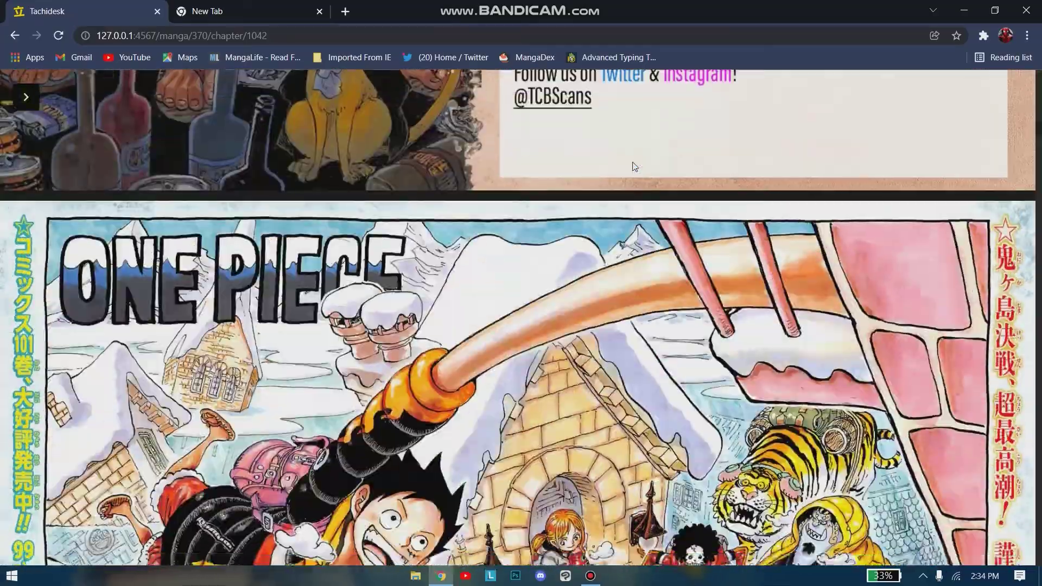
scroll(632, 166, "down", 4)
scroll(632, 161, "down", 1)
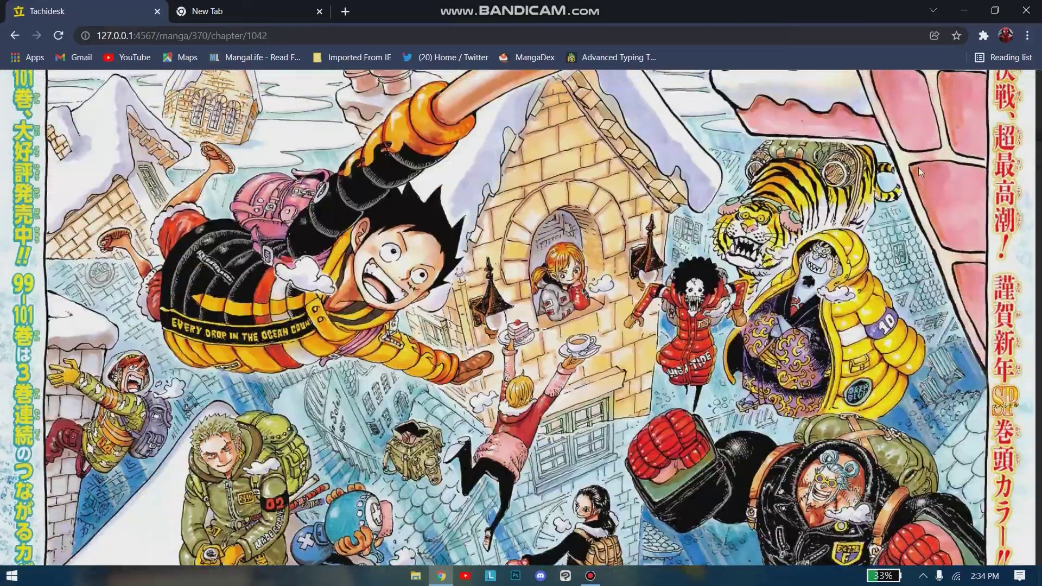
scroll(918, 172, "up", 20)
scroll(918, 172, "down", 5)
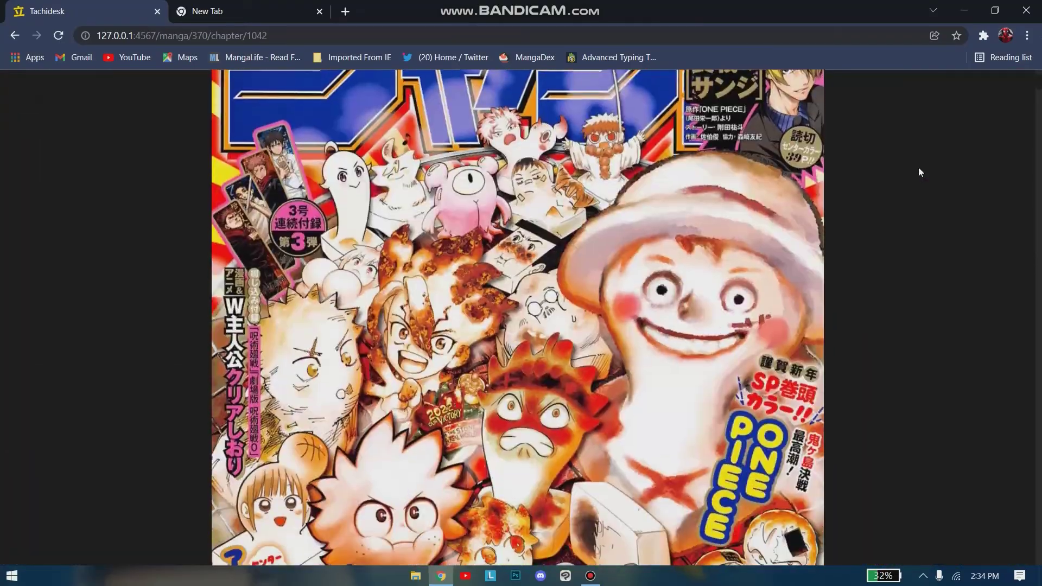
scroll(919, 167, "down", 10)
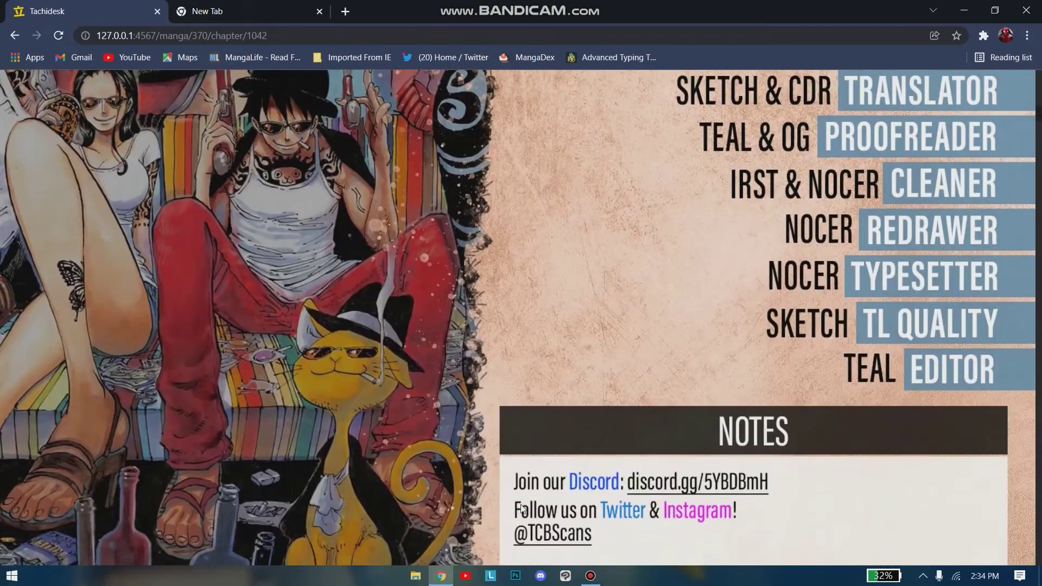
scroll(520, 506, "down", 1)
scroll(520, 505, "up", 6)
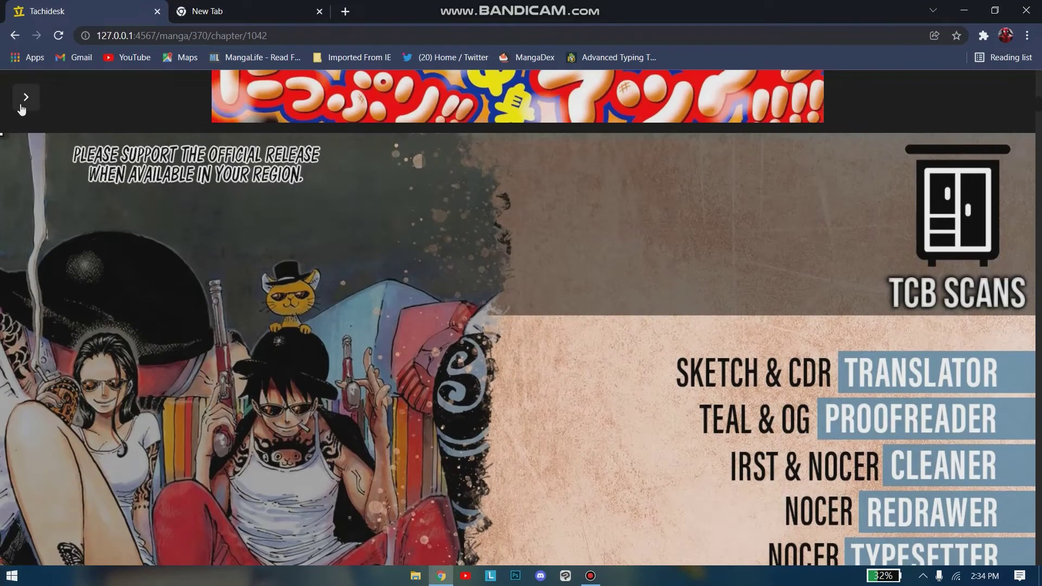
Set the reader type to Single Page (LTR) and flip pages with the arrow keys
left_click(25, 98)
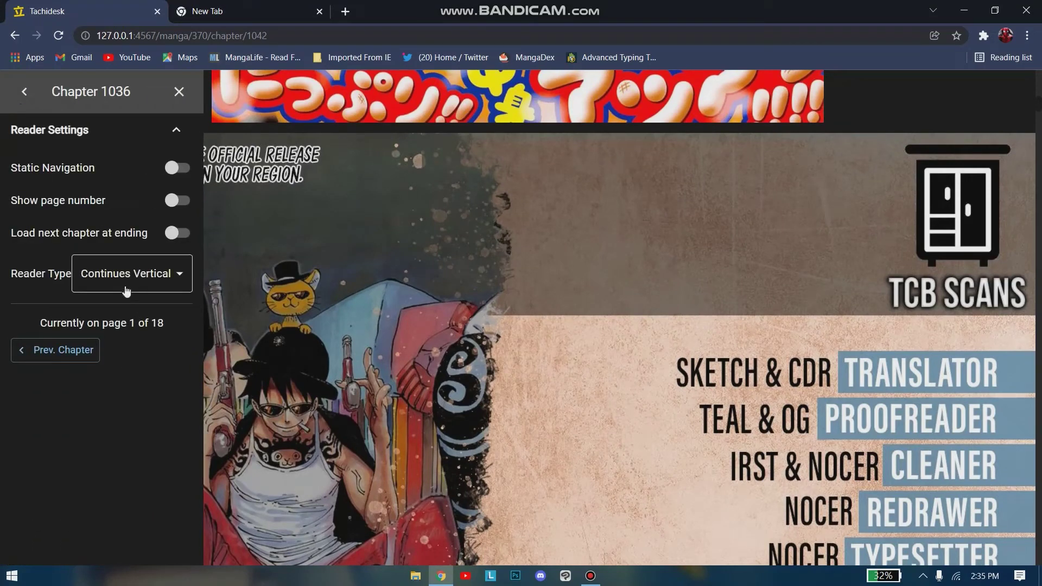
left_click(125, 288)
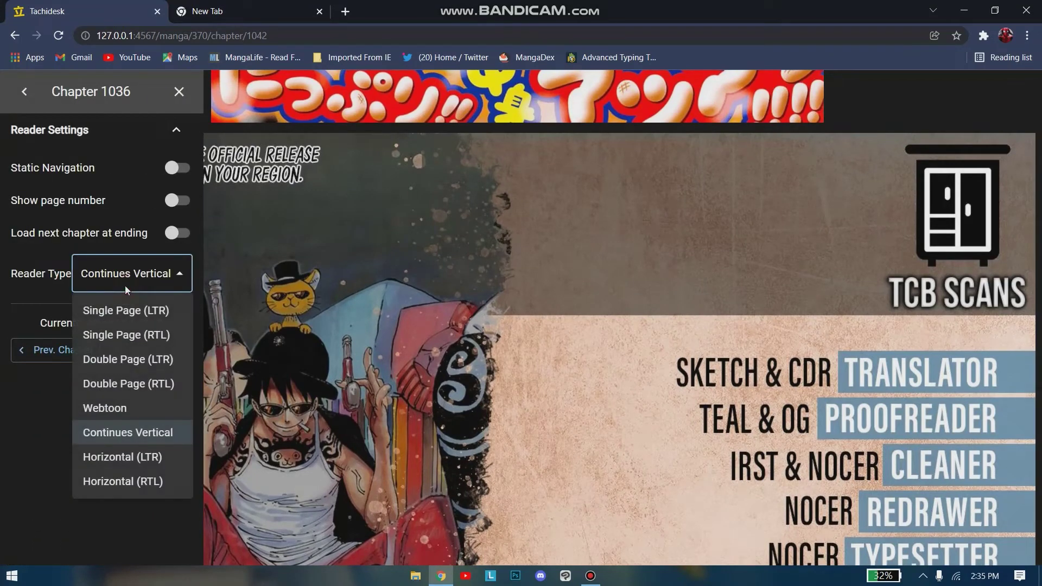
left_click(133, 323)
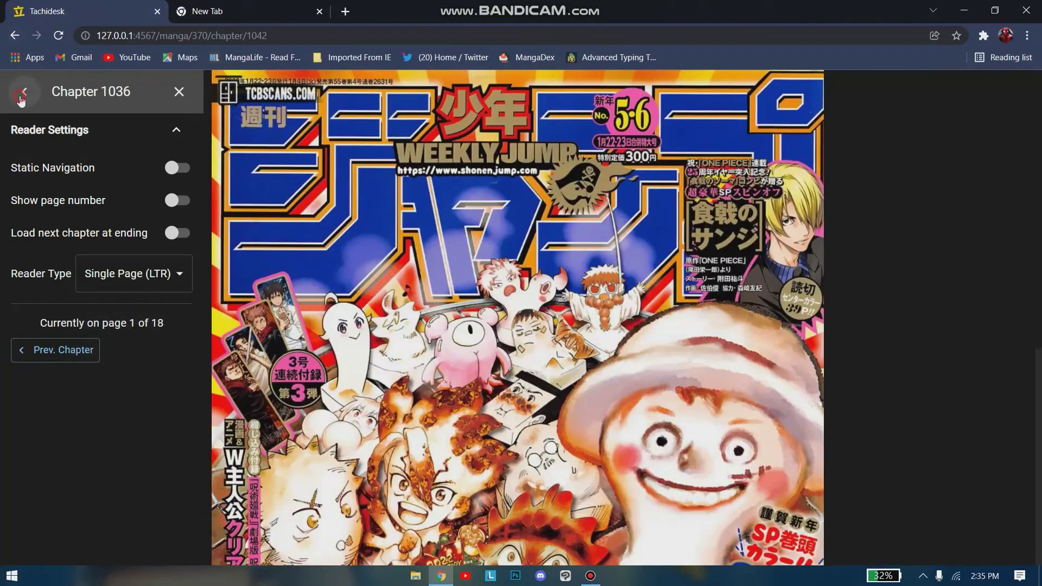
left_click(24, 91)
key("Right")
key("Left")
key("Right")
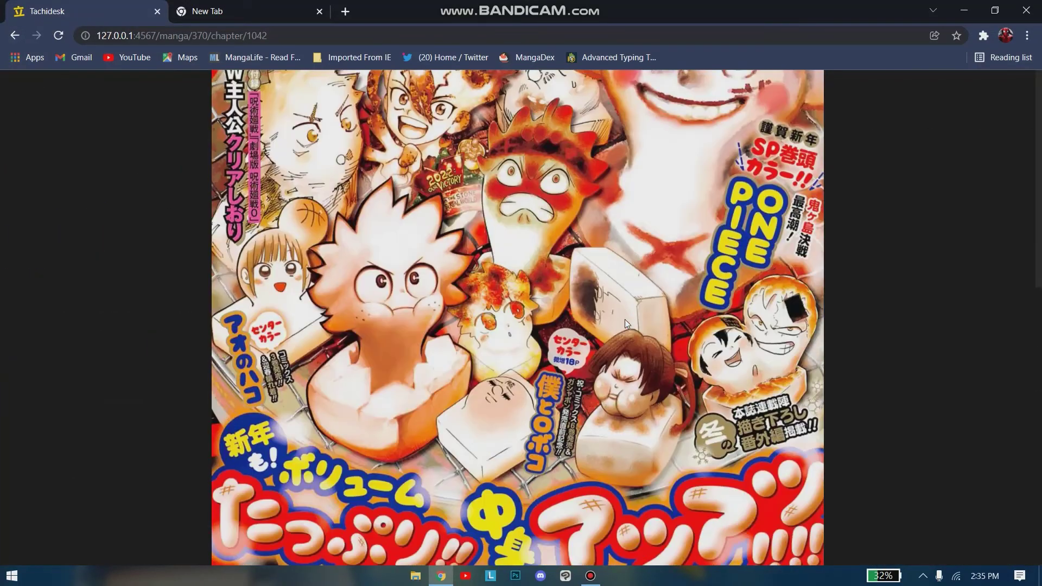
key("Left")
scroll(624, 319, "down", 6)
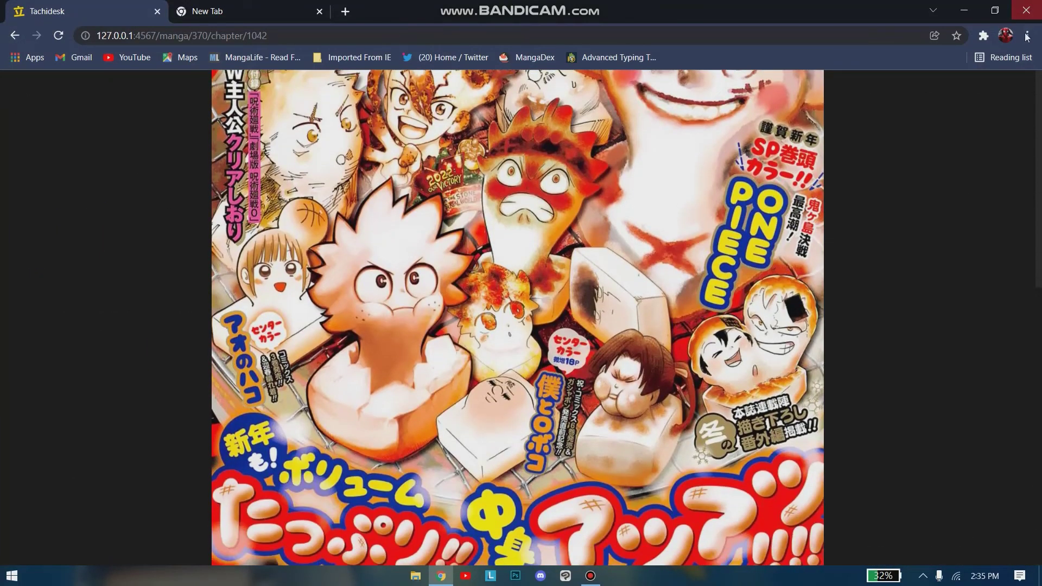
Put Chrome in full screen, change chapter, then return to the One Piece page
left_click(1027, 36)
left_click(1016, 161)
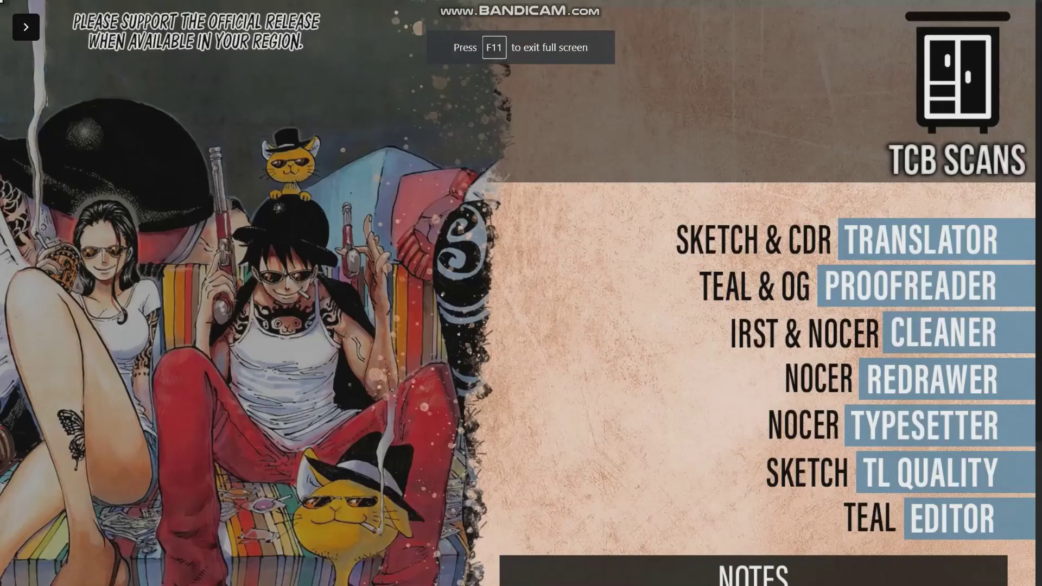
left_click(44, 246)
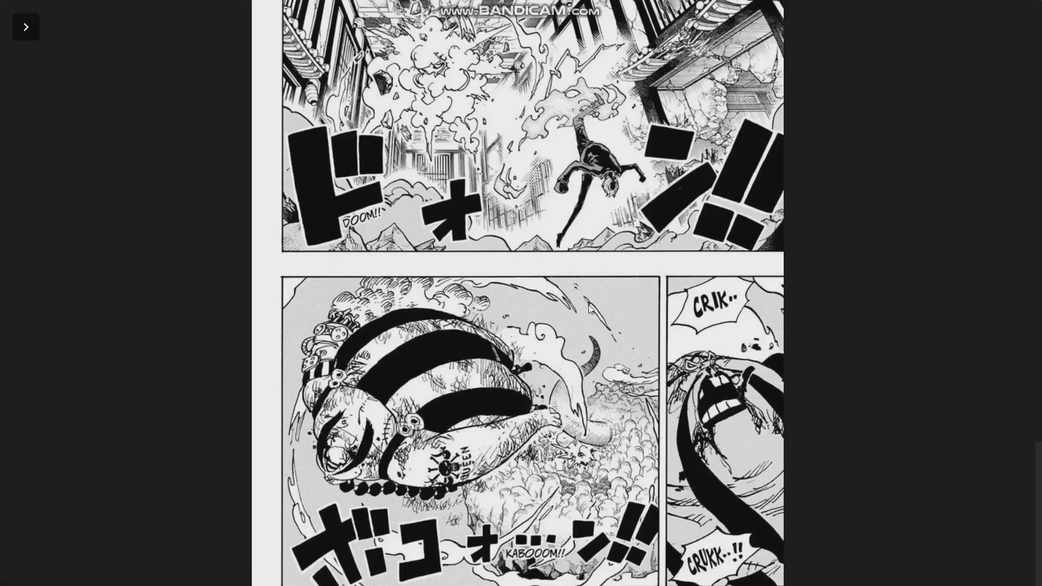
left_click(131, 155)
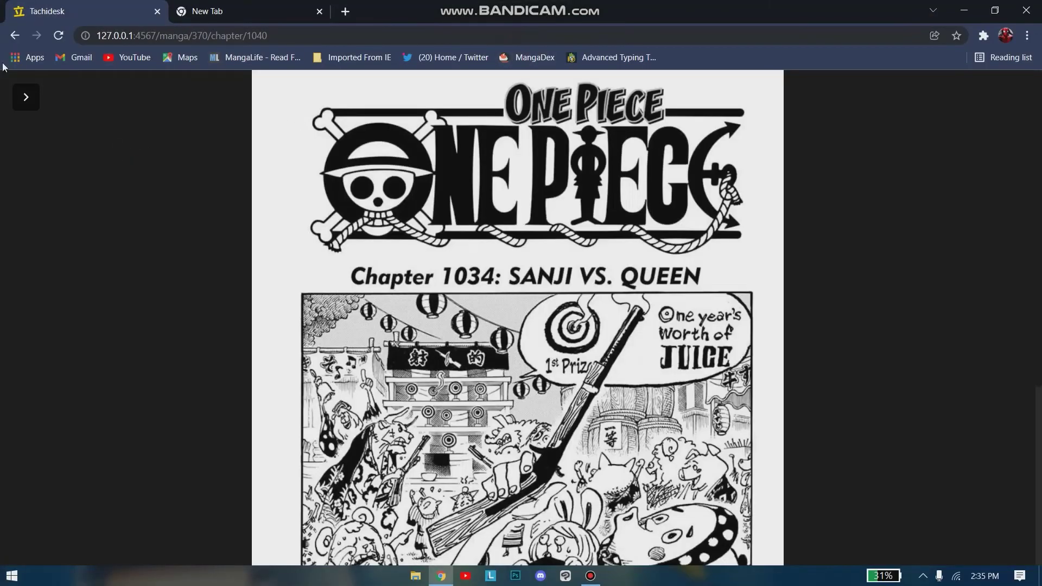
left_click(15, 36)
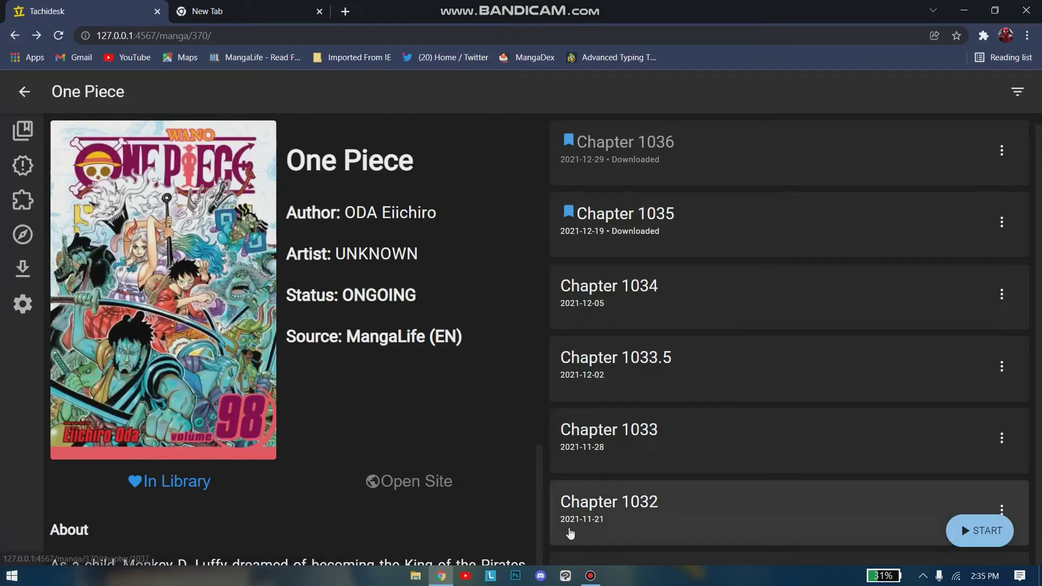
scroll(716, 365, "down", 3)
scroll(716, 365, "up", 3)
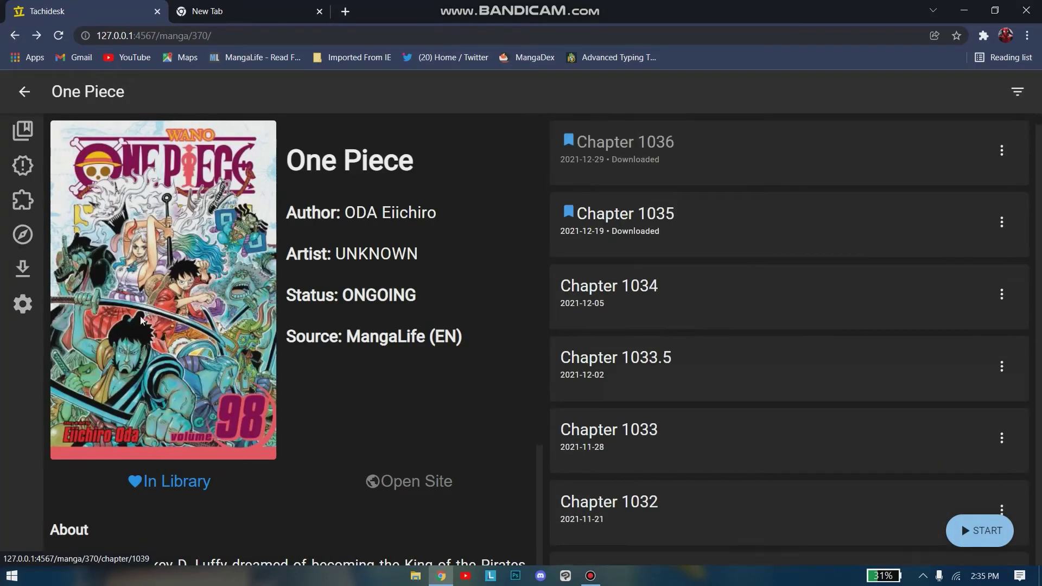
left_click(22, 130)
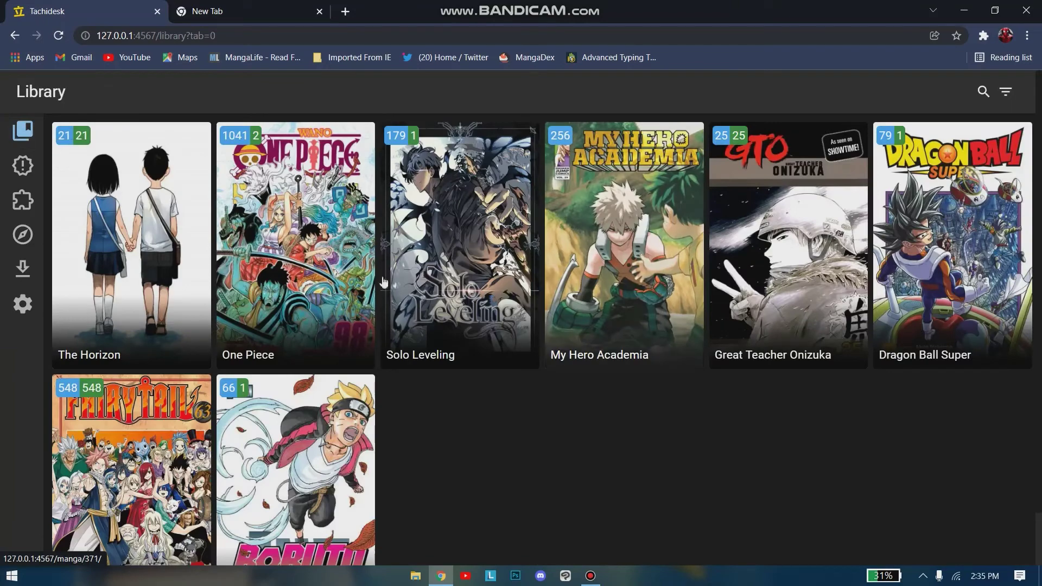
left_click(612, 275)
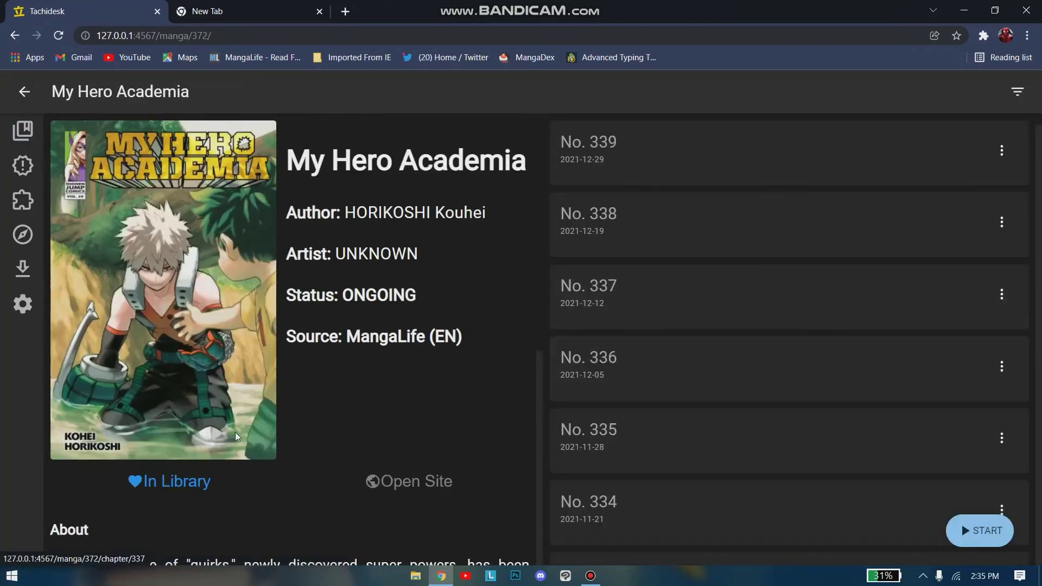
scroll(236, 433, "down", 3)
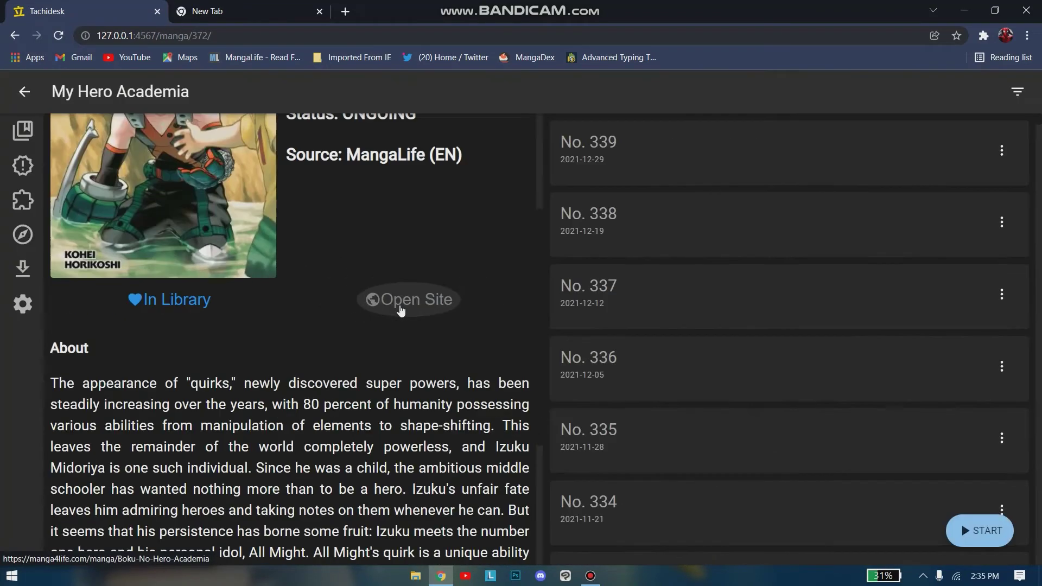
scroll(425, 506, "down", 1)
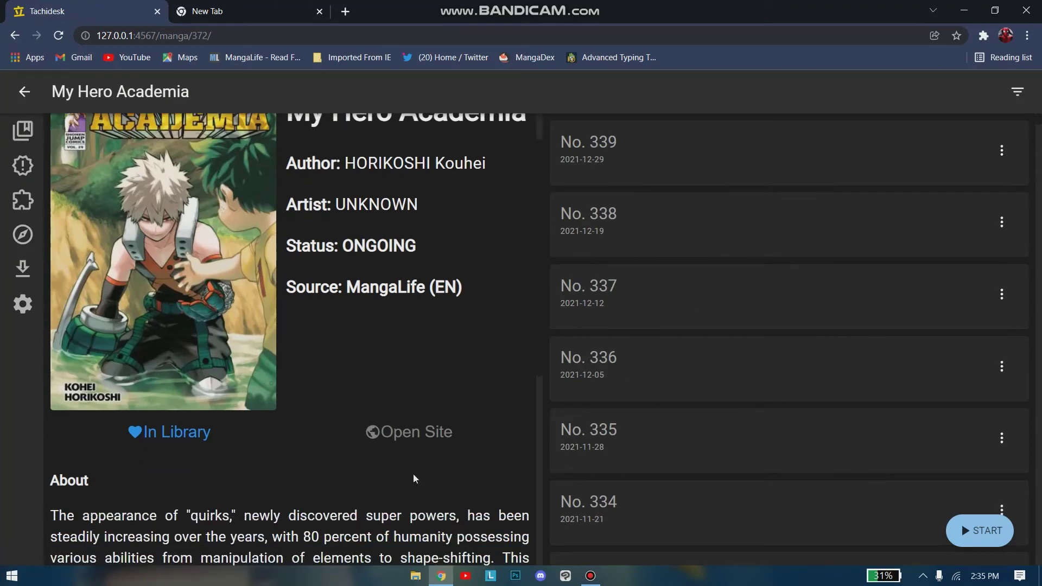
left_click(403, 441)
left_click(136, 6)
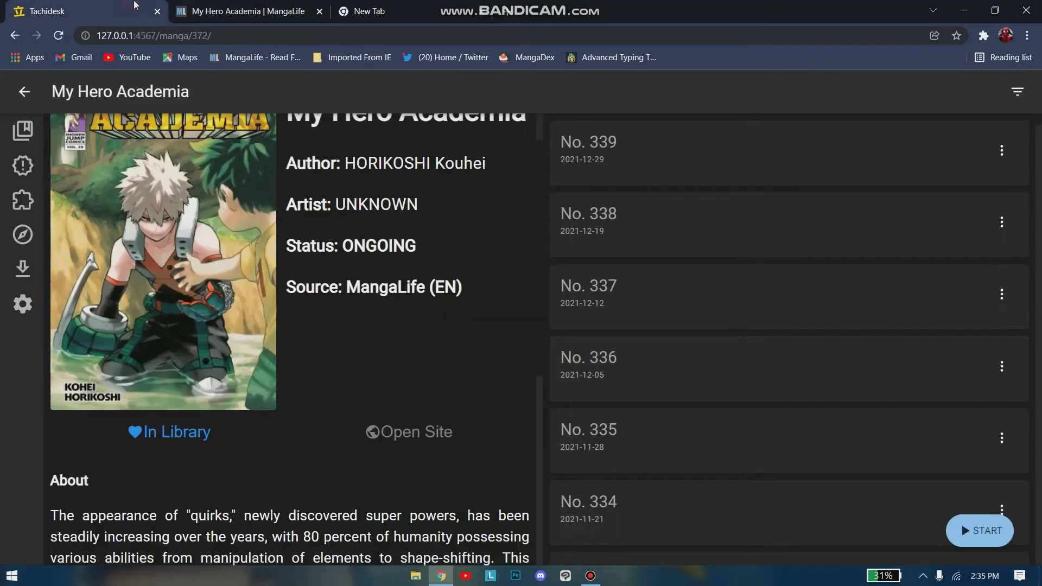
left_click(318, 12)
scroll(341, 281, "down", 4)
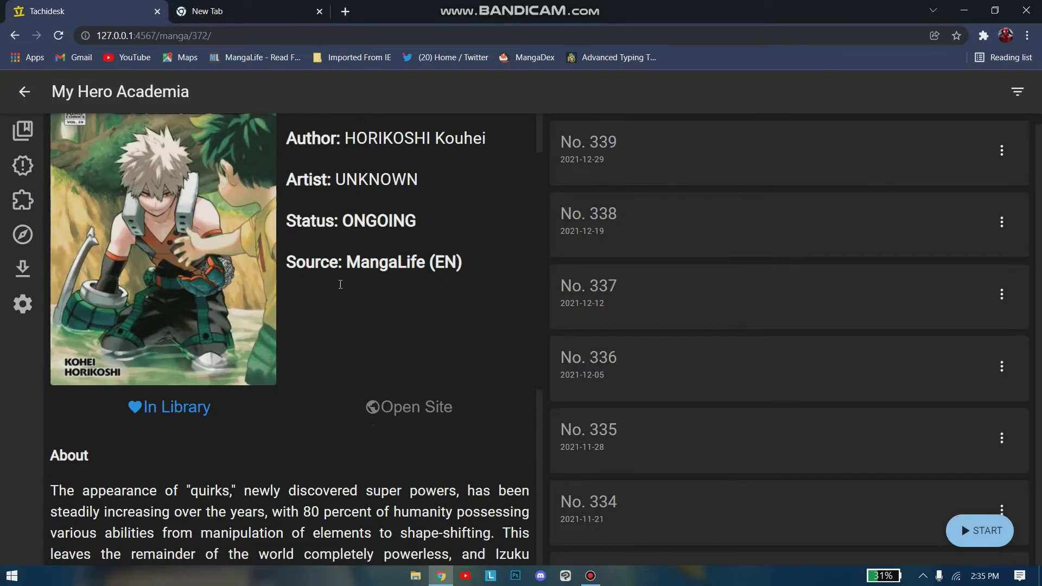
scroll(341, 288, "down", 3)
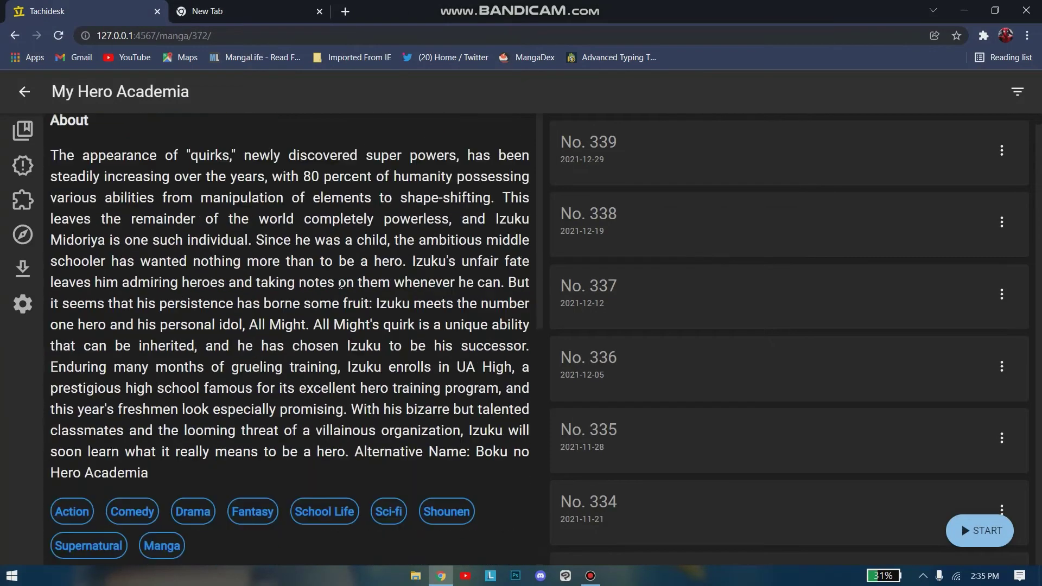
scroll(275, 394, "up", 7)
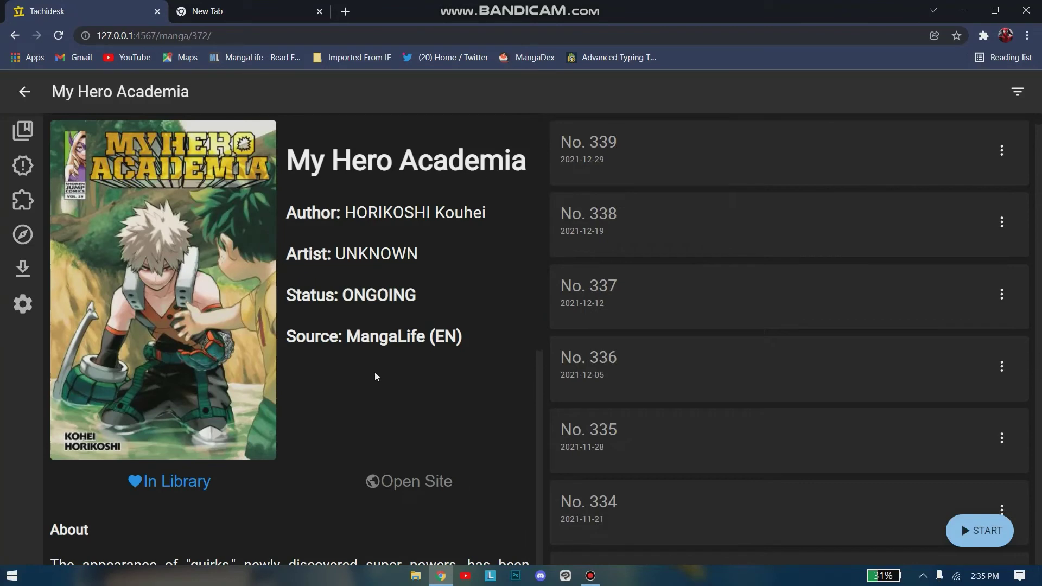
left_click(180, 480)
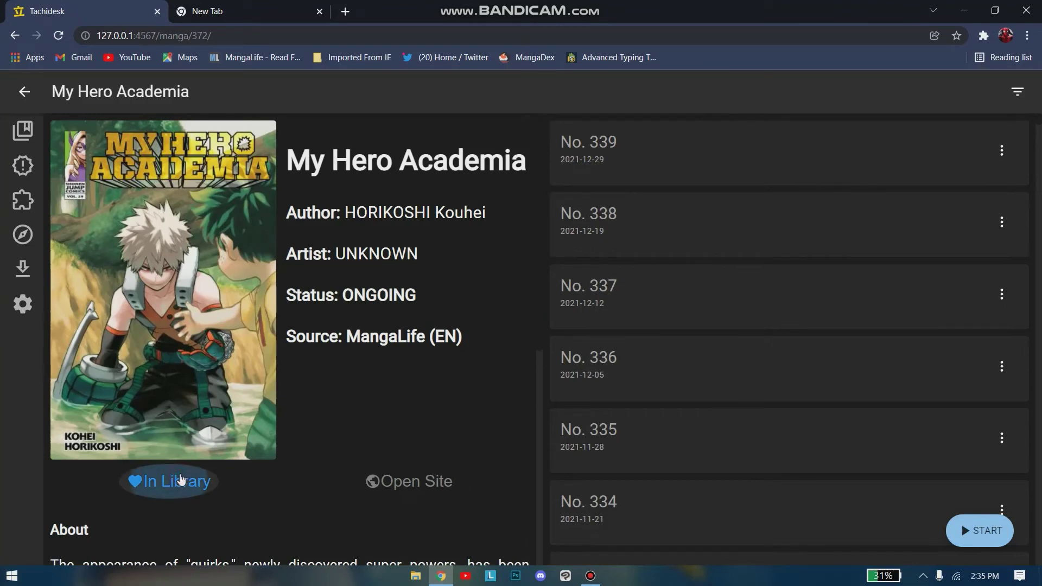
left_click(176, 481)
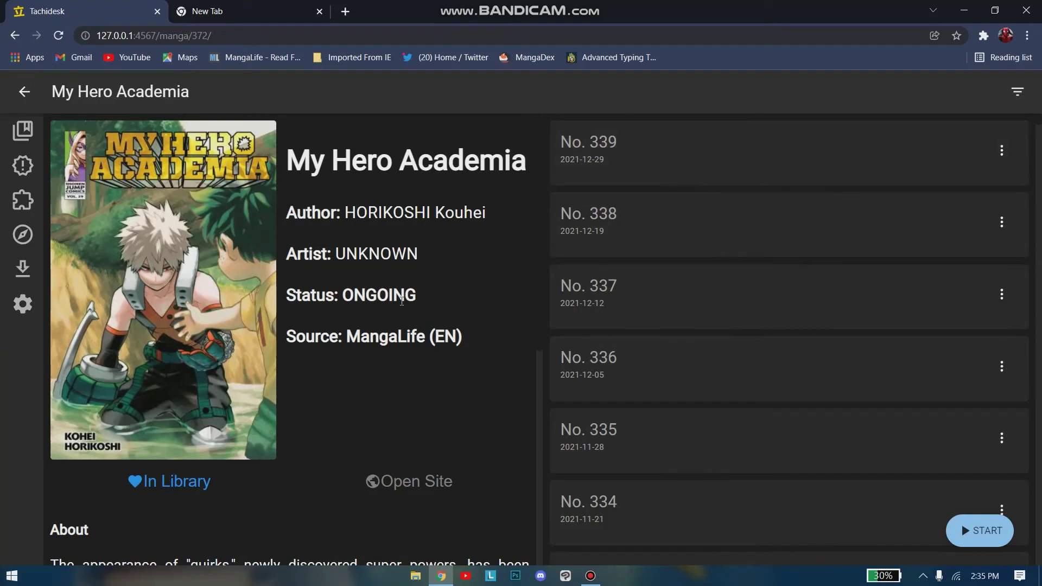
left_click(22, 131)
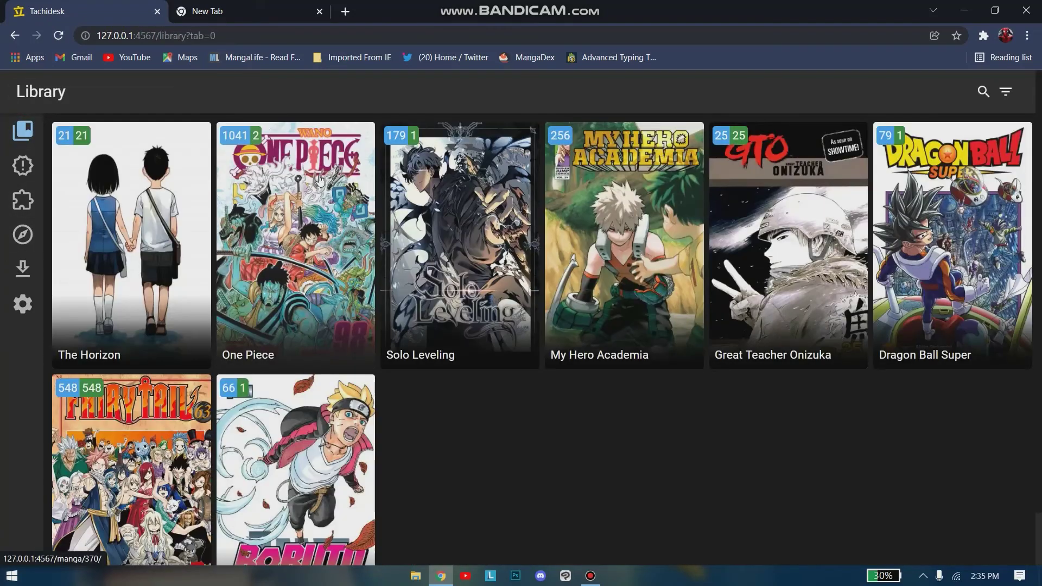
left_click(336, 259)
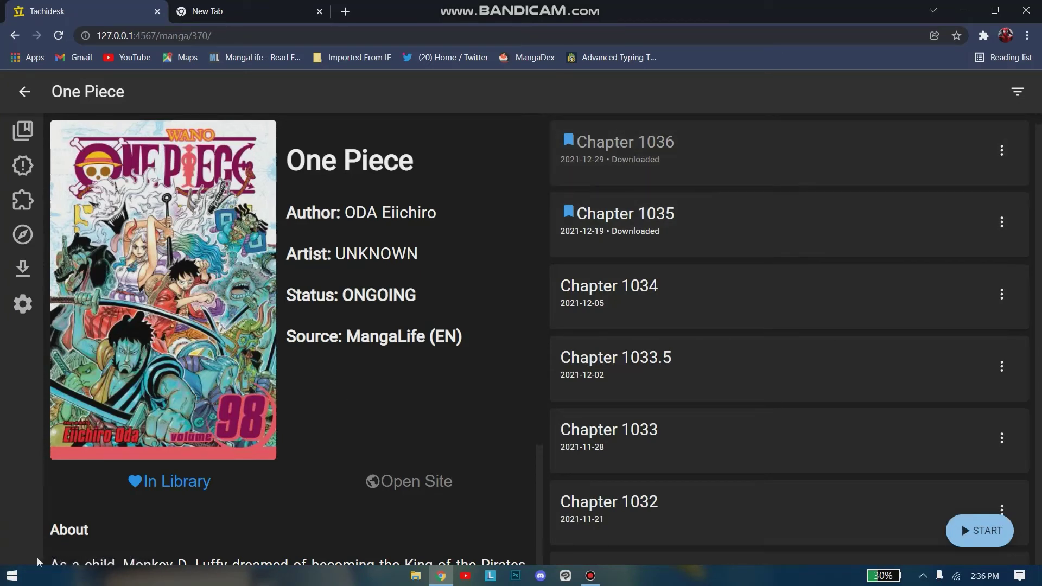
Open the Tachidesk folder in File Explorer and toggle hidden items on and off
key("super")
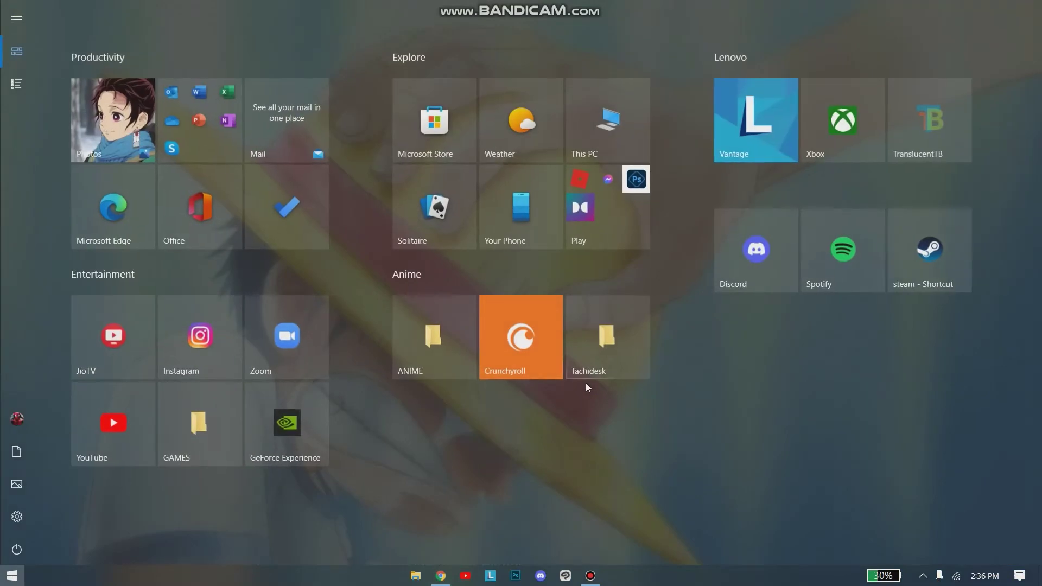
left_click(606, 366)
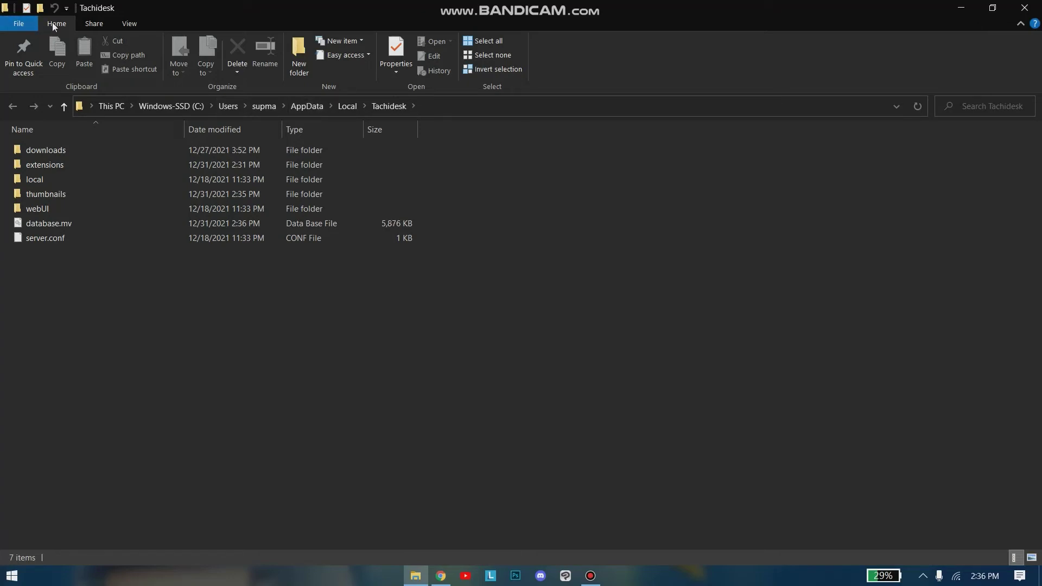
left_click(129, 24)
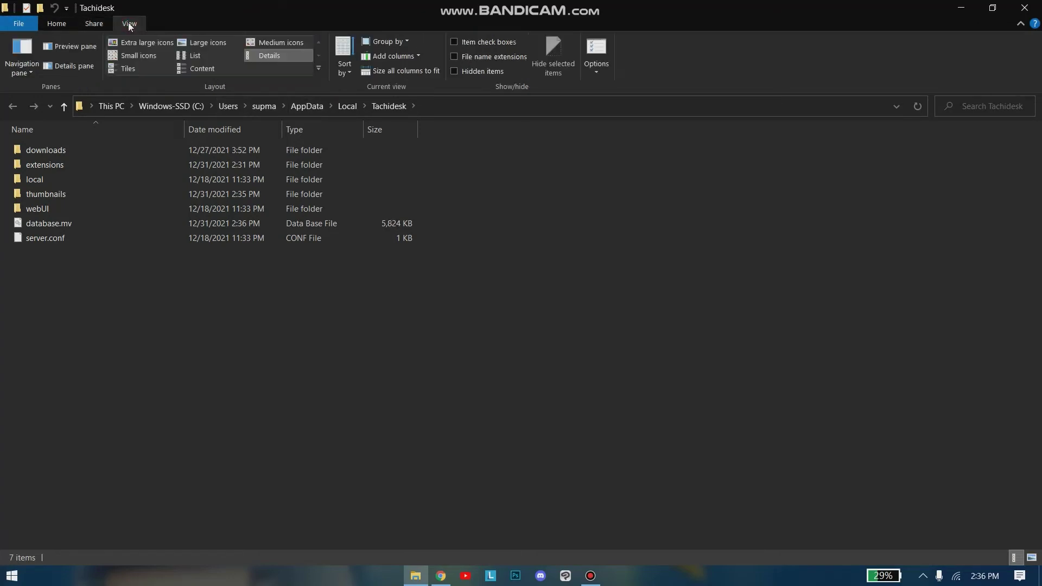
left_click(454, 71)
left_click(454, 71)
left_click(57, 26)
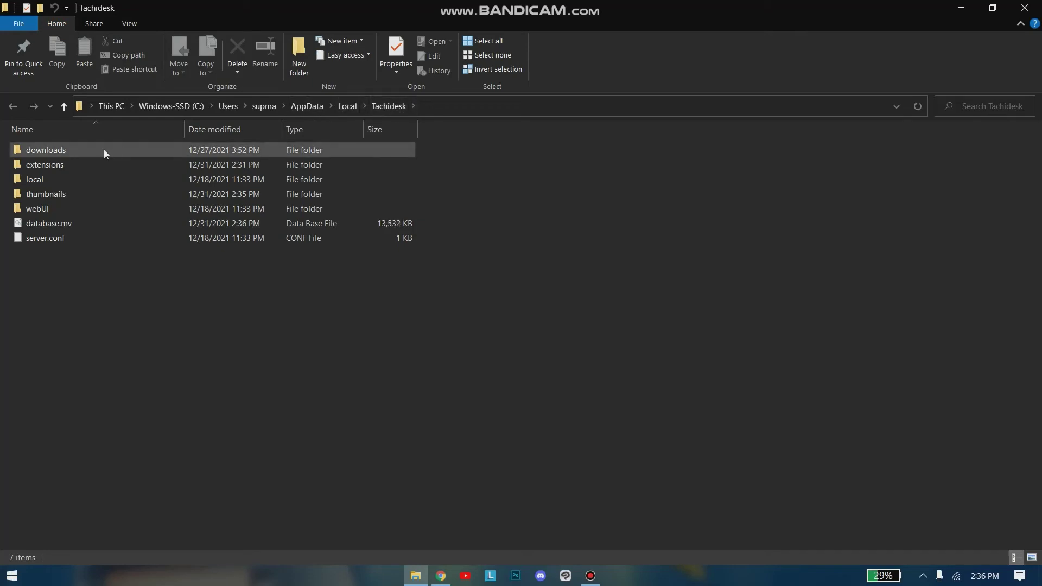
Go to downloads > MangaLife (EN) > Great Teacher Onizuka > Volume 1 and open image 001
double_click(77, 150)
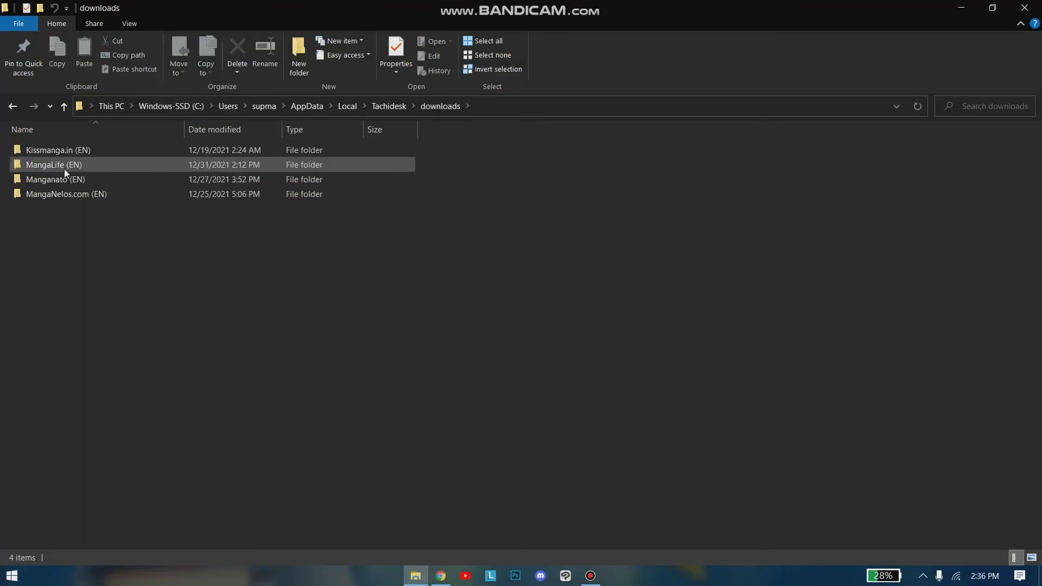
mouse_move(64, 169)
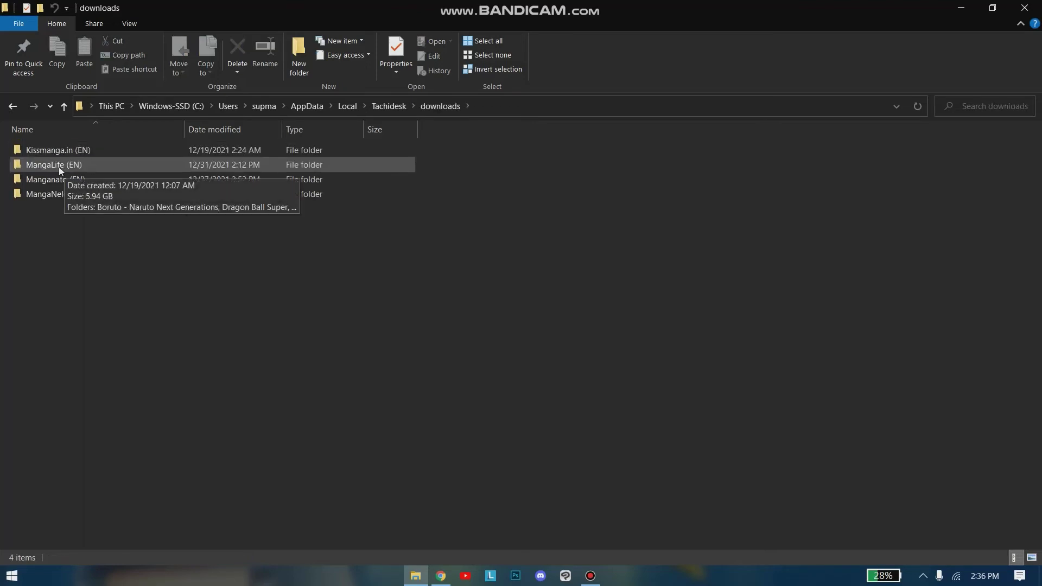
left_click(60, 170)
double_click(60, 170)
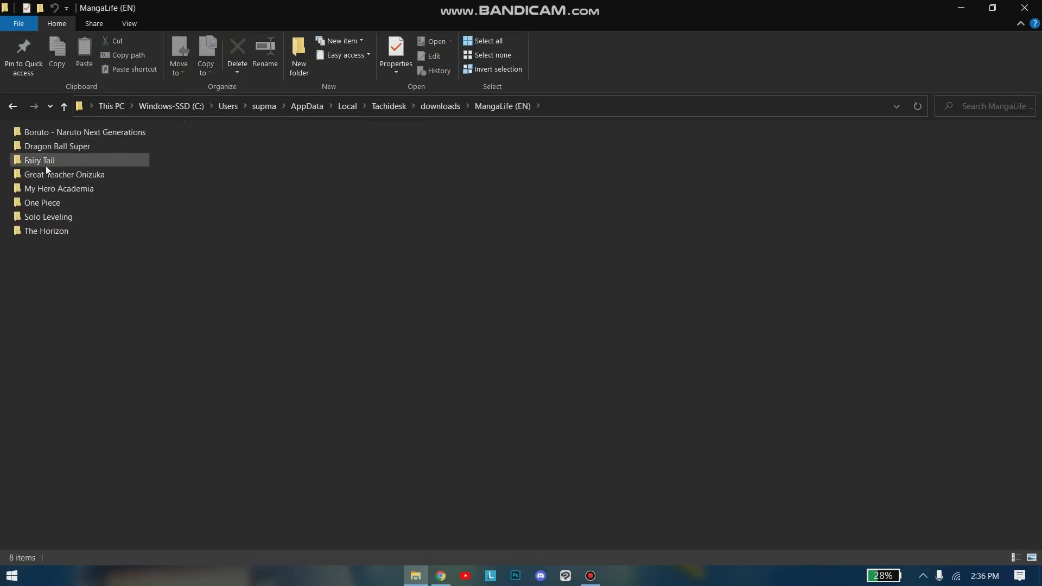
double_click(47, 173)
double_click(67, 147)
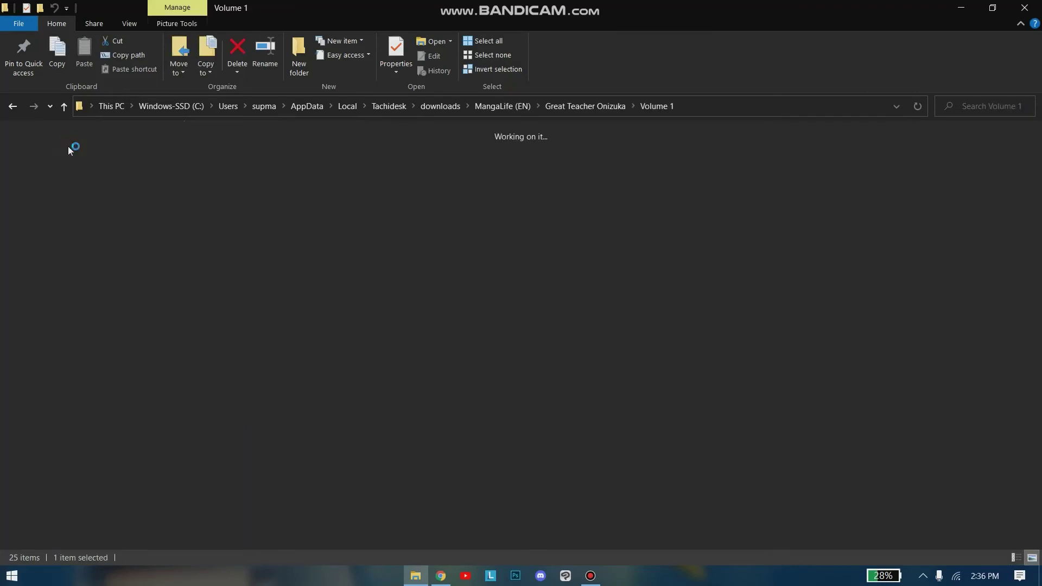
left_click(57, 155)
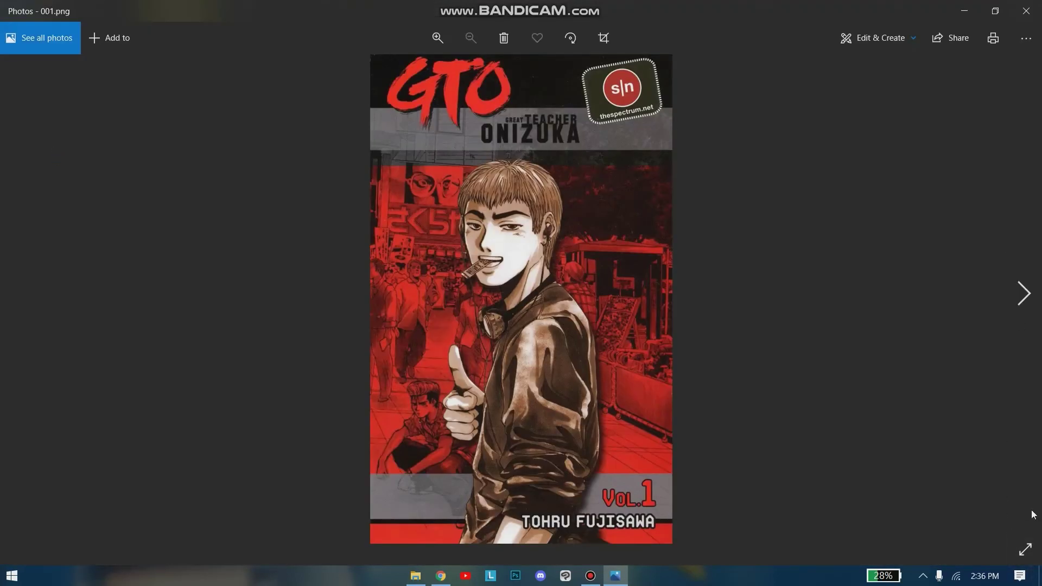
Flip forward two pages full screen in Photos, exit full screen, and close Photos
left_click(1025, 549)
key("Right")
key("Right")
key("Right")
key("Right")
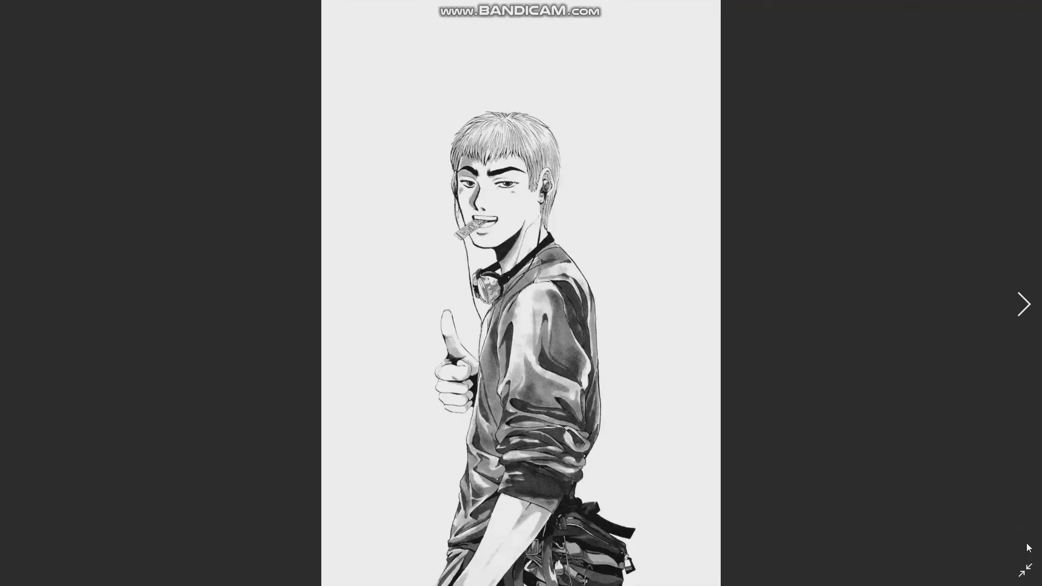
key("Right")
key("Right")
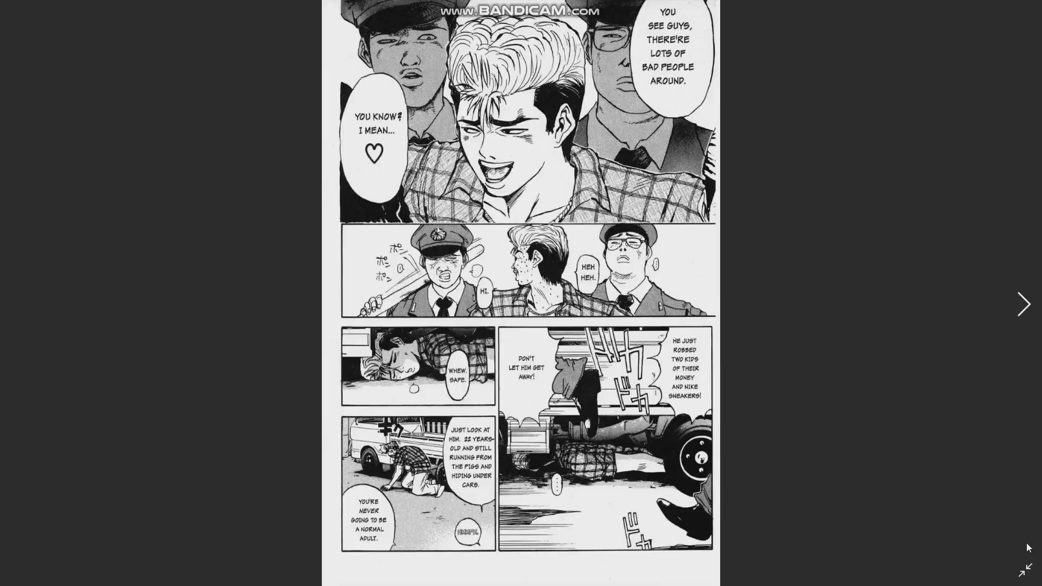
mouse_move(1038, 575)
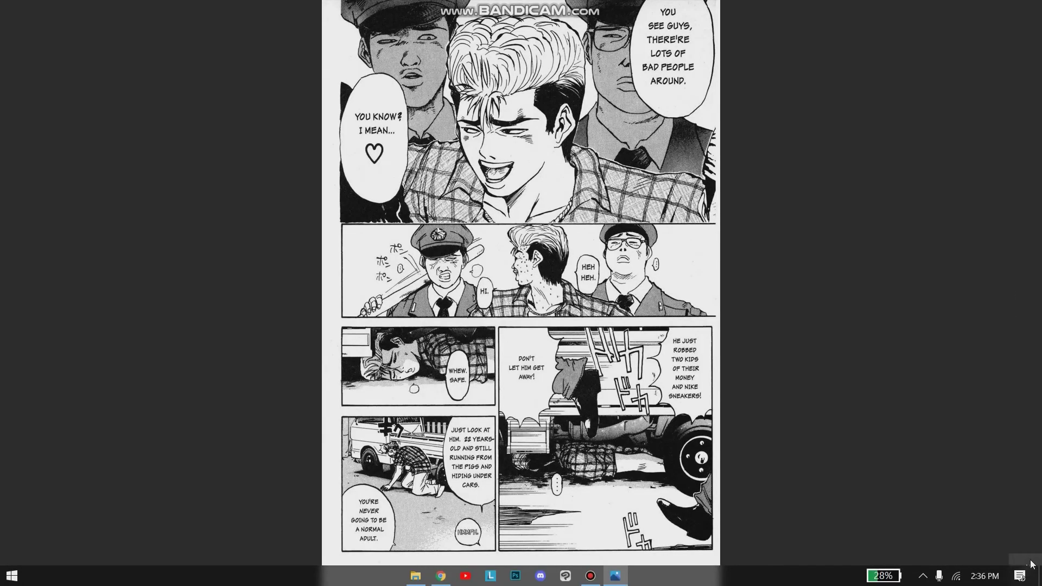
left_click(1025, 549)
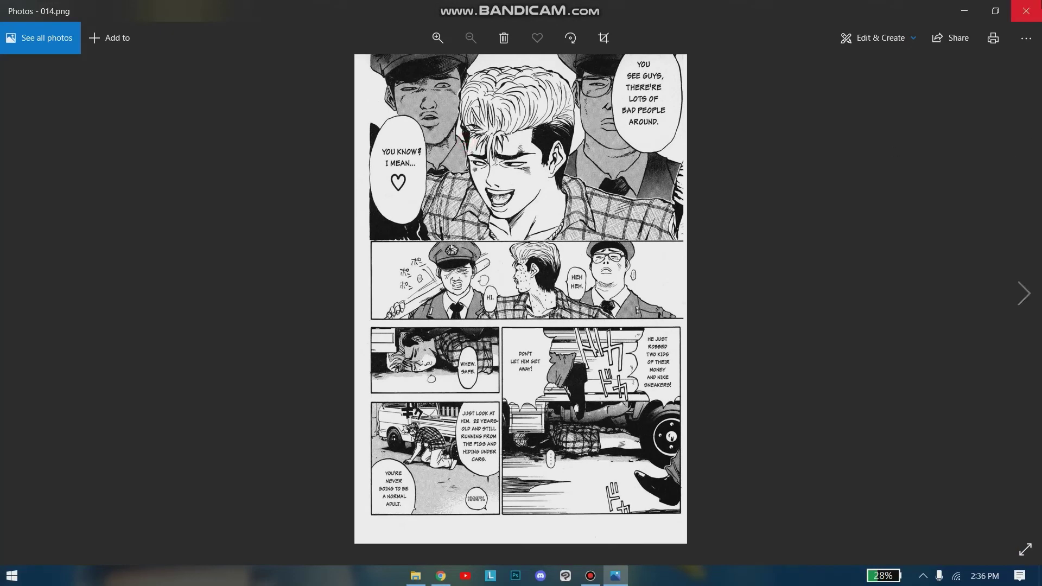
left_click(1026, 11)
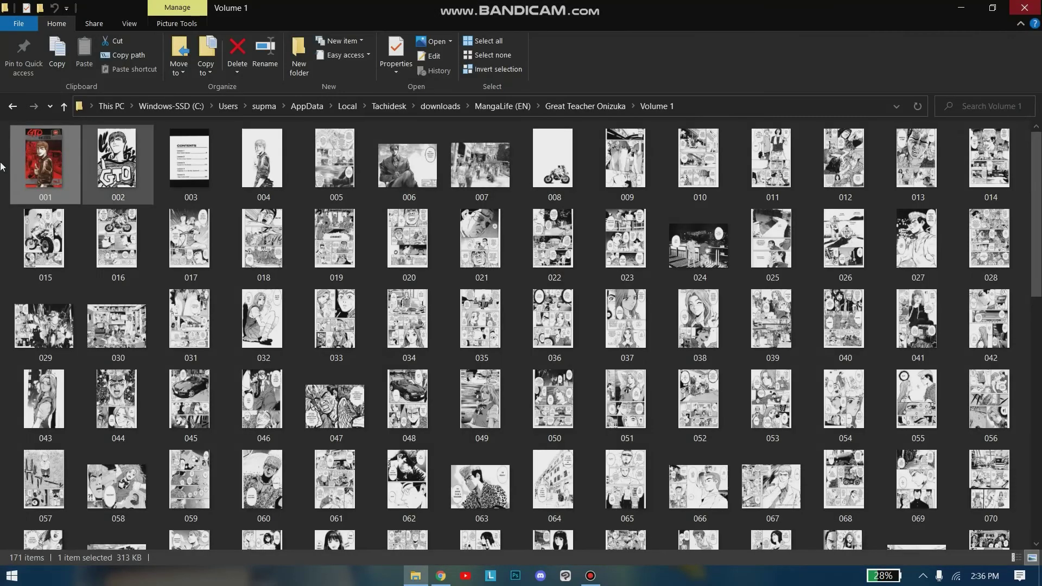
Back out past Great Teacher Onizuka, MangaLife (EN) and downloads to the Tachidesk folder, then return to Chrome
left_click(9, 106)
left_click(9, 106)
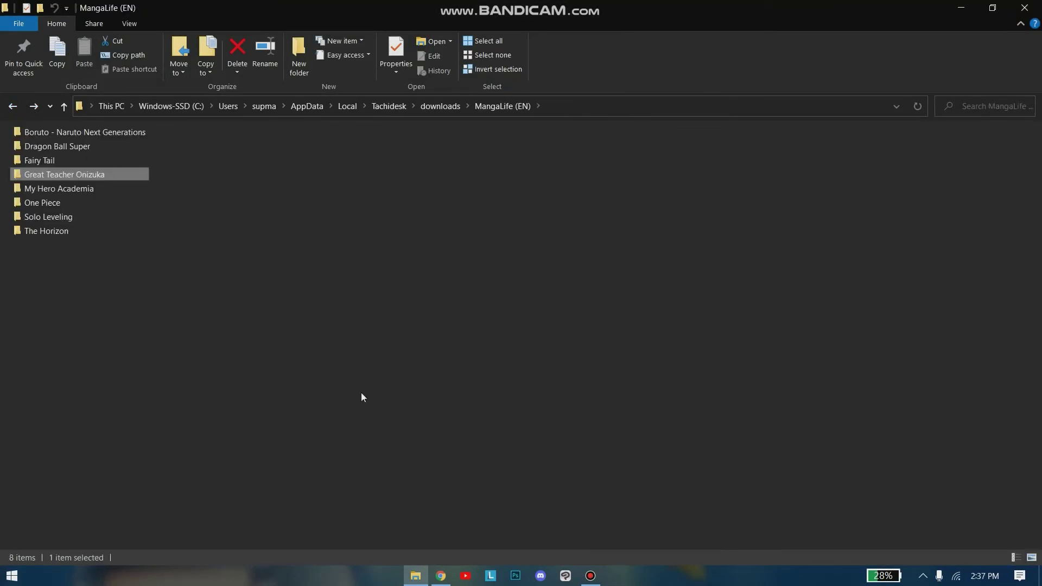
left_click(11, 107)
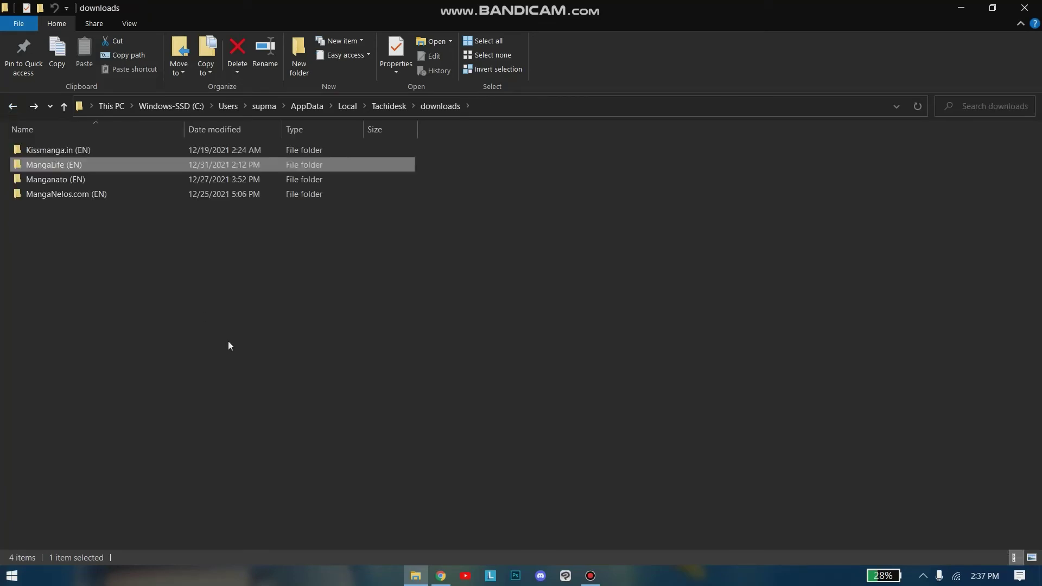
left_click(9, 108)
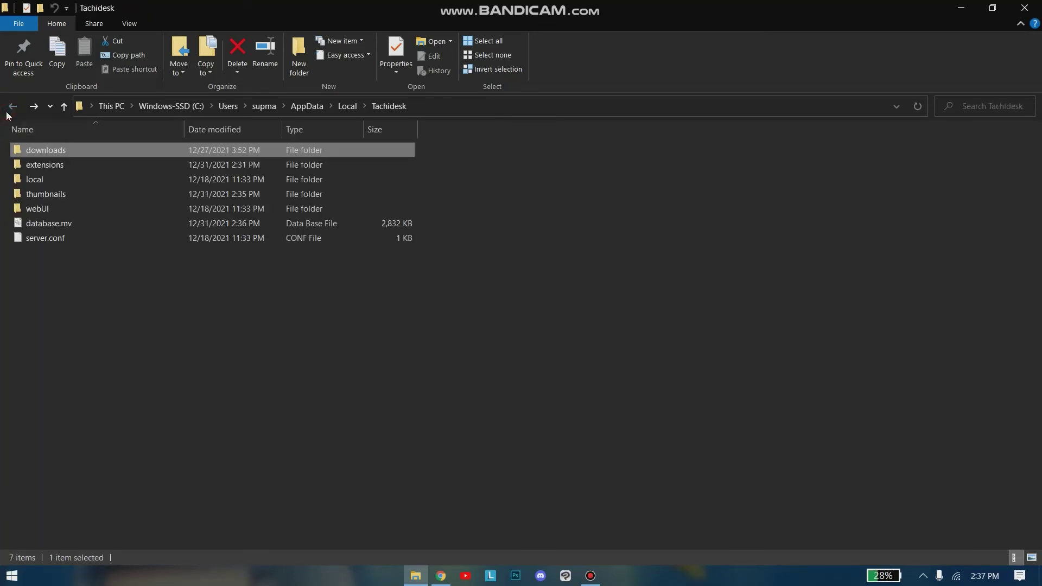
left_click(441, 576)
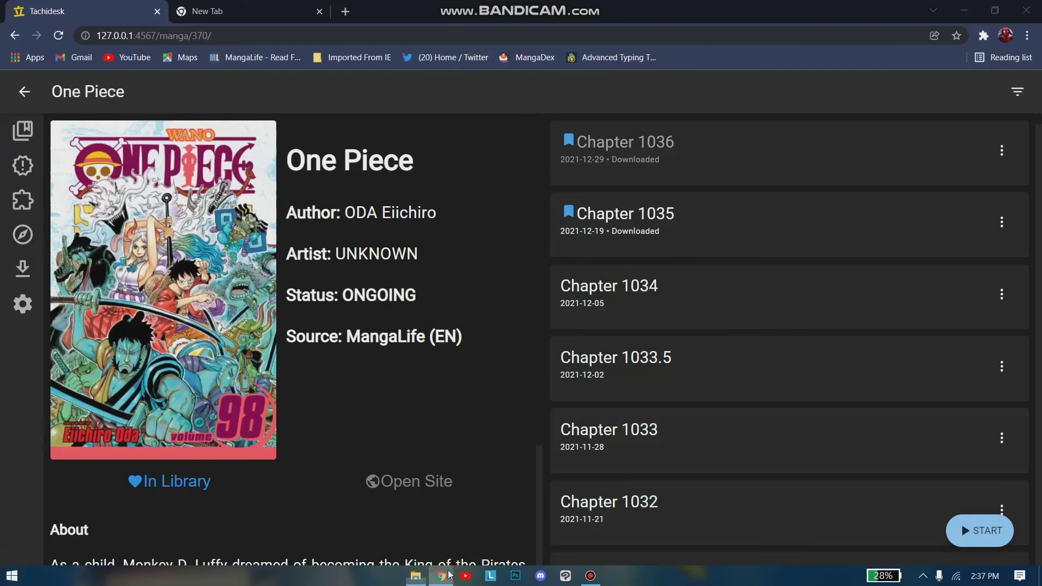
Look over the One Piece chapter list, then go to the Library
scroll(449, 436, "down", 3)
scroll(449, 435, "up", 3)
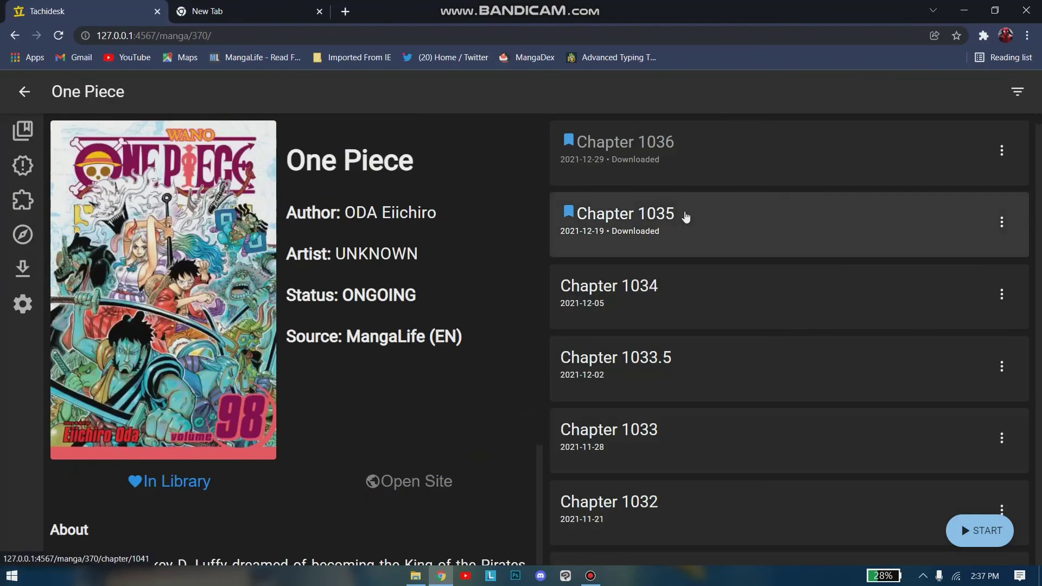
scroll(686, 216, "down", 2)
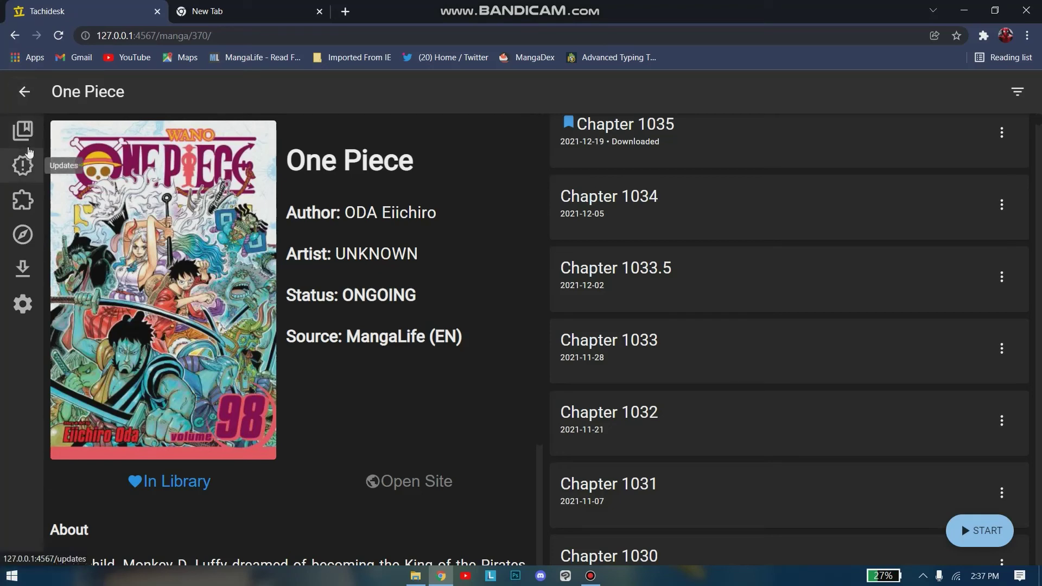
scroll(728, 319, "up", 2)
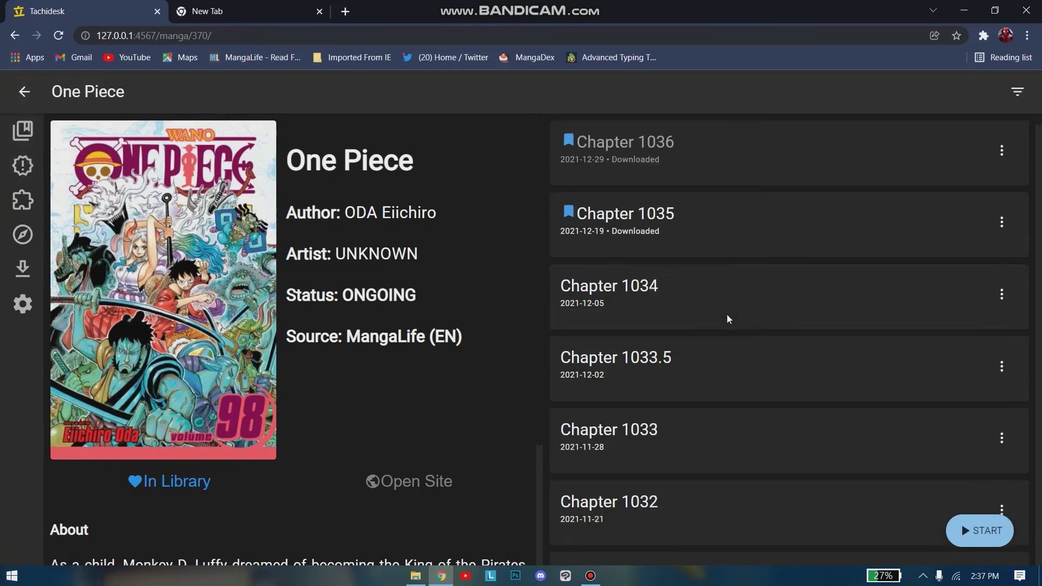
left_click(22, 130)
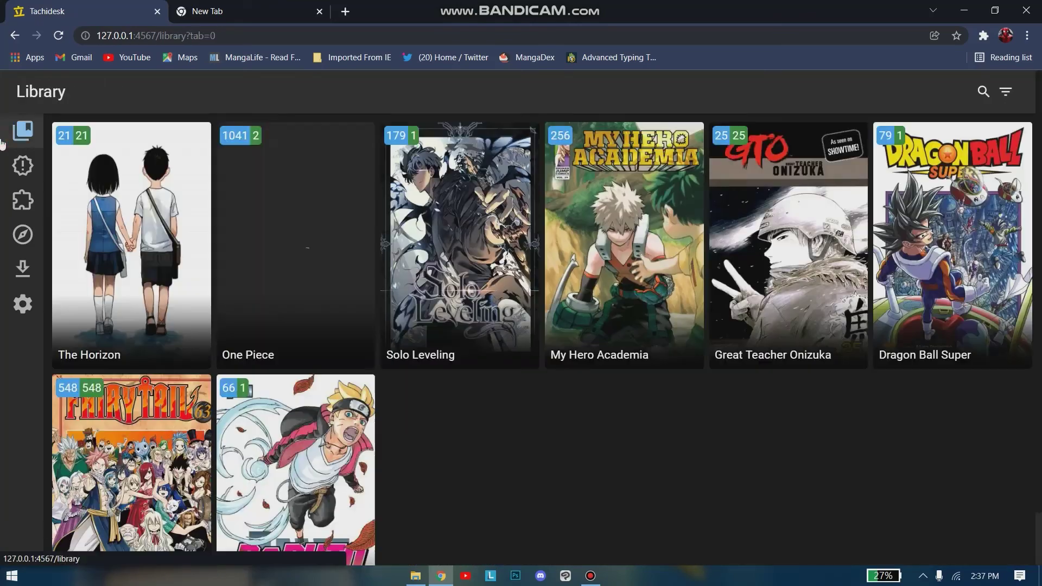
Browse the eight Library manga and open, then dismiss, the empty library search
scroll(386, 356, "down", 1)
scroll(386, 356, "up", 1)
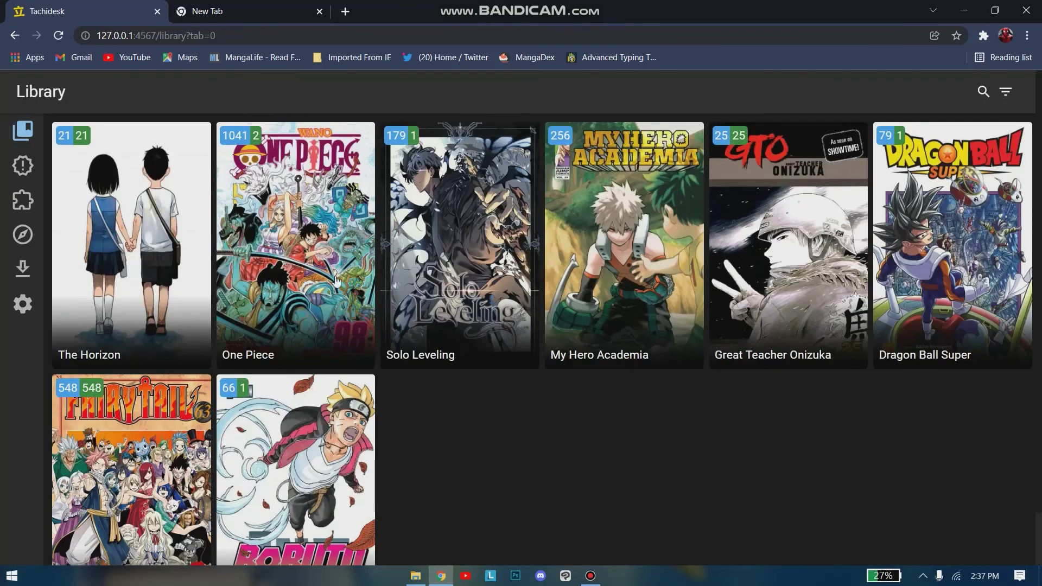
scroll(407, 463, "down", 1)
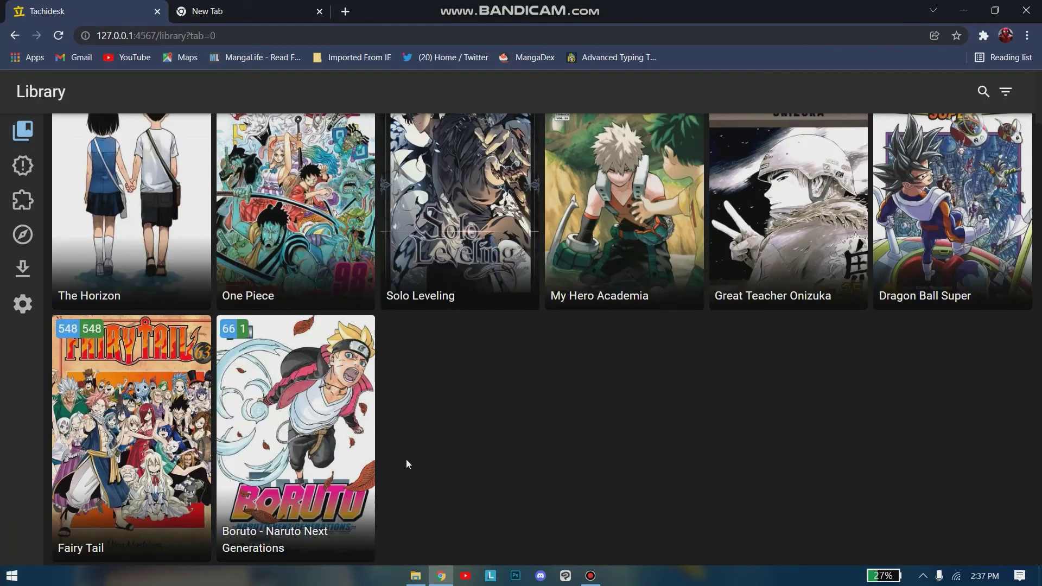
scroll(407, 463, "up", 1)
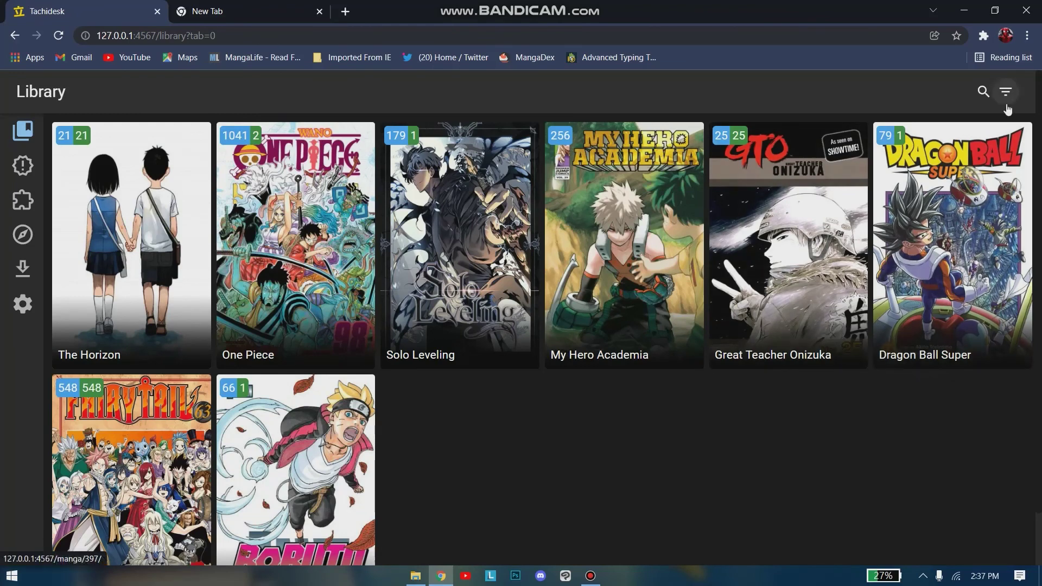
left_click(984, 93)
left_click(883, 416)
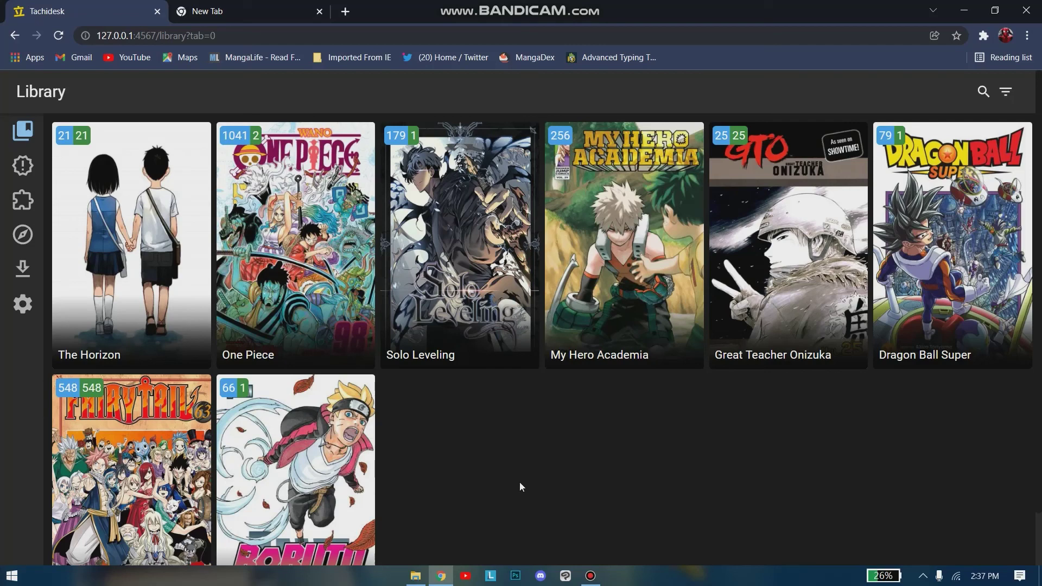
left_click(12, 576)
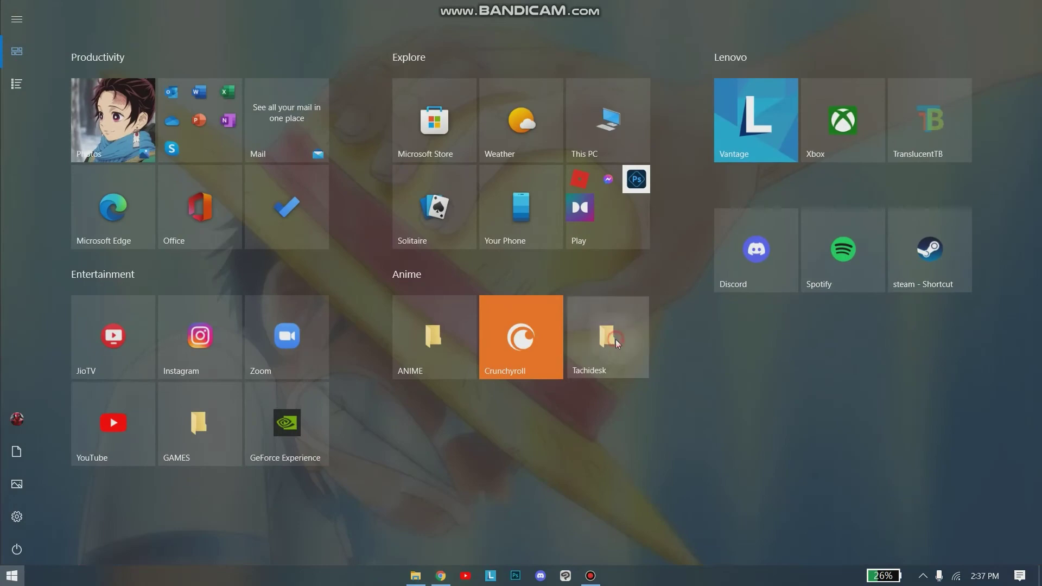
left_click(615, 339)
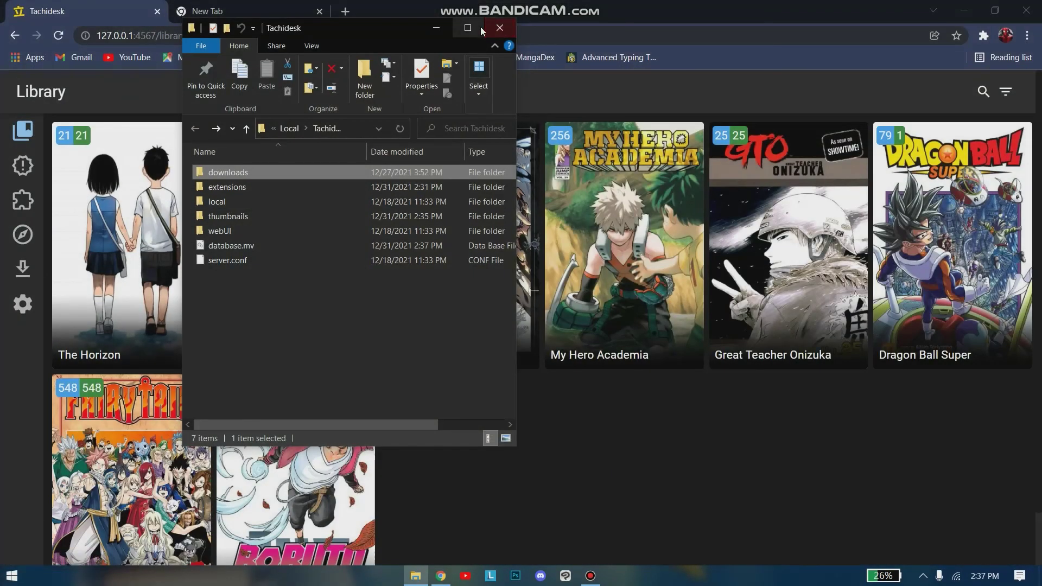
left_click(480, 27)
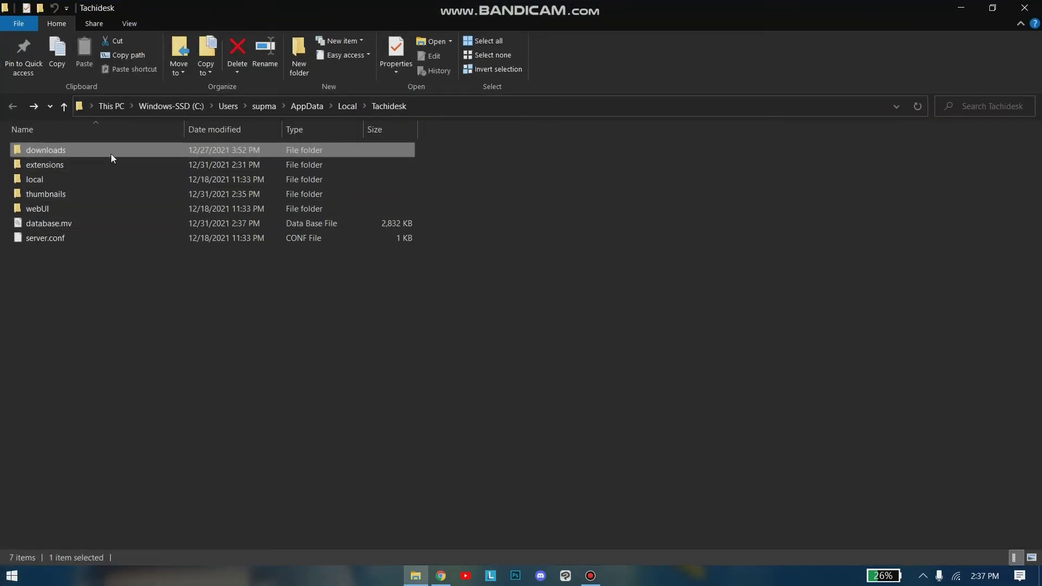
double_click(109, 152)
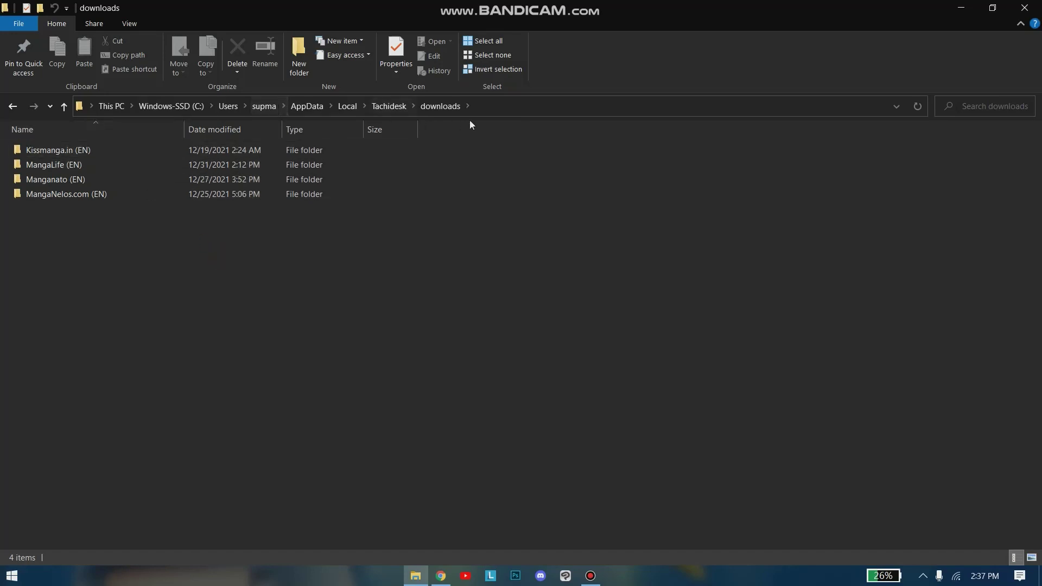
left_click(1023, 7)
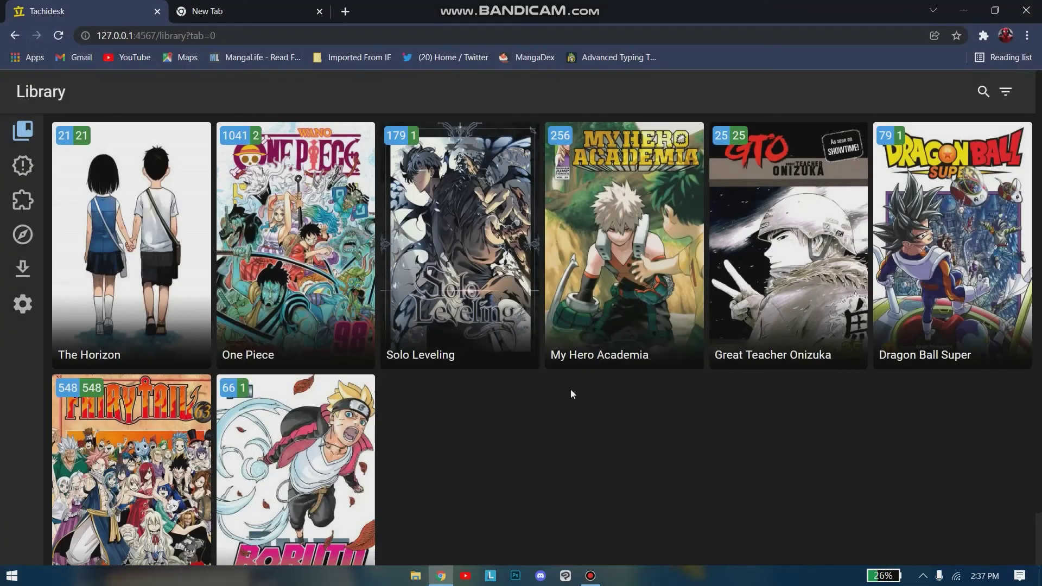
scroll(571, 389, "down", 1)
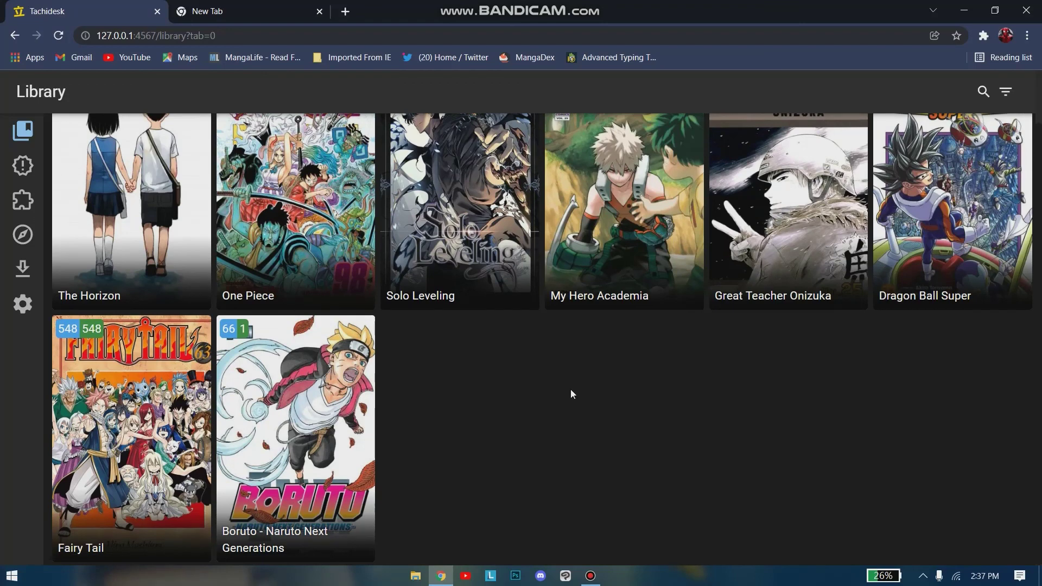
scroll(571, 390, "up", 1)
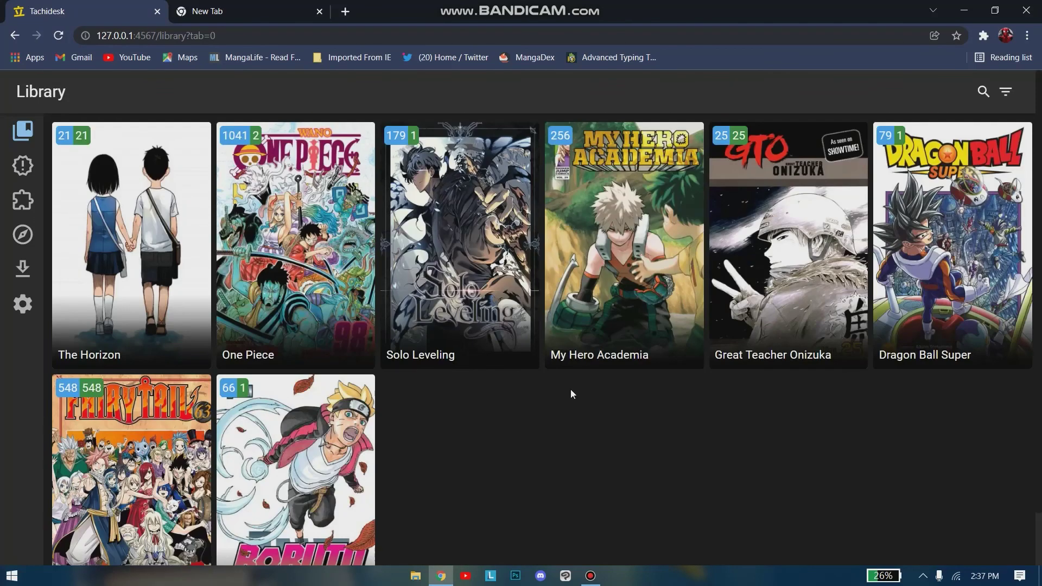